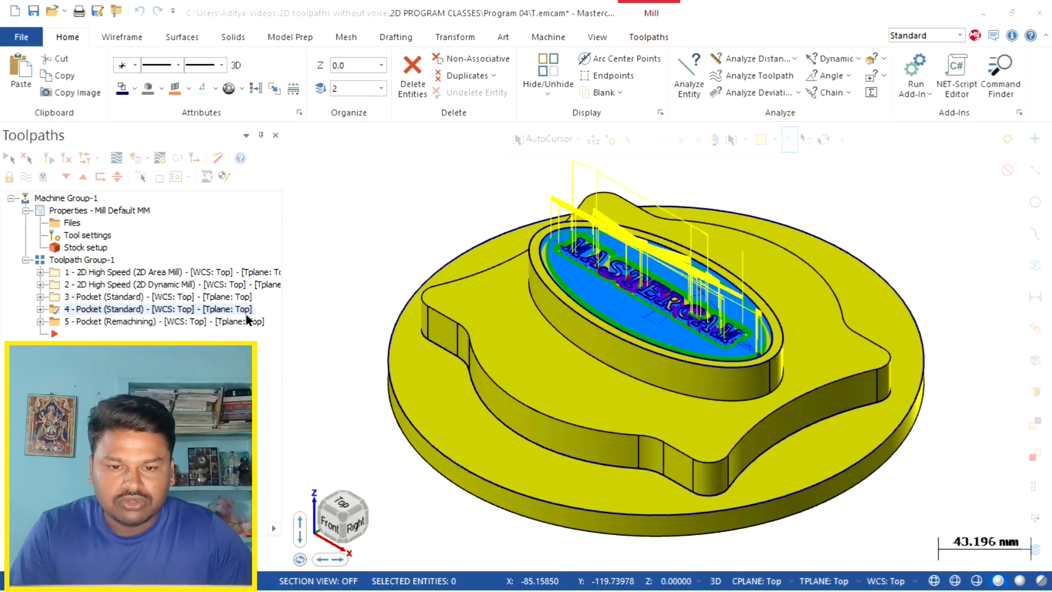
# Hide the Pocket (Remachining) toolpath and inspect the standard pocket toolpath around the MASTERCAM lettering in the top view.
pyautogui.scroll(-1, 386, 248)
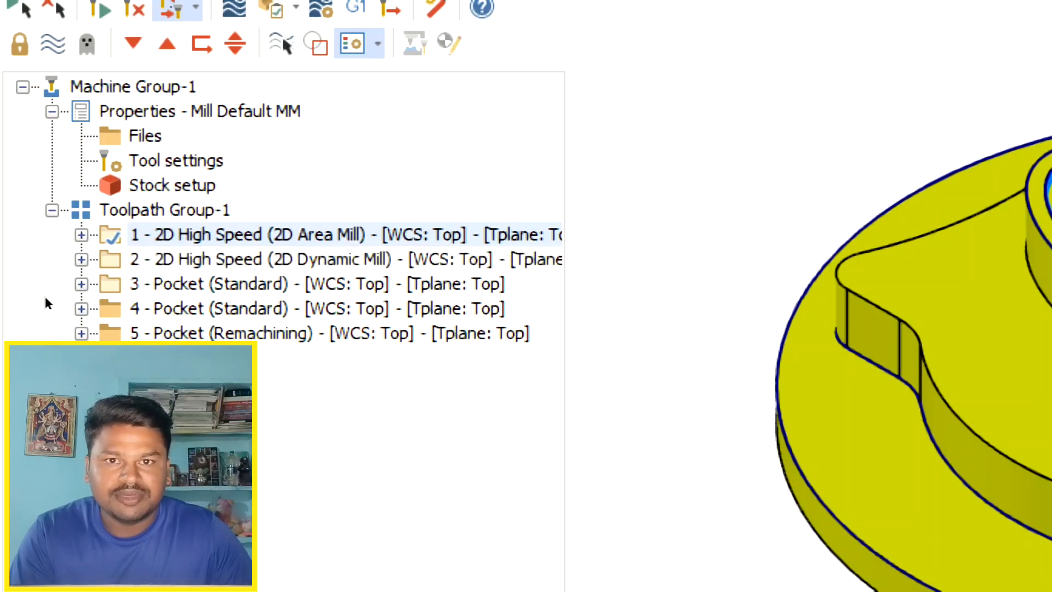
pyautogui.click(53, 314)
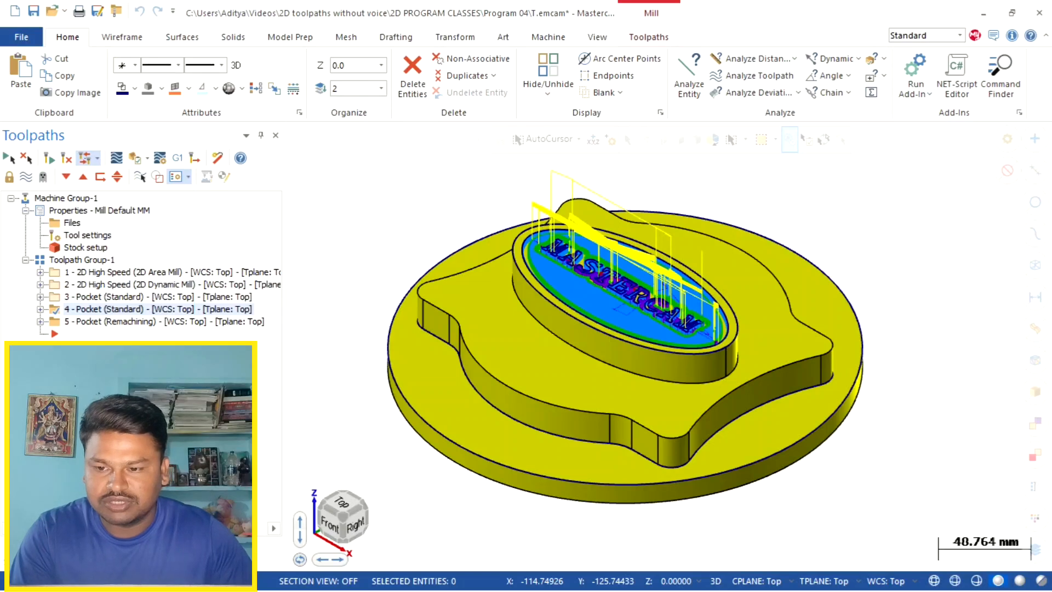
pyautogui.click(57, 323)
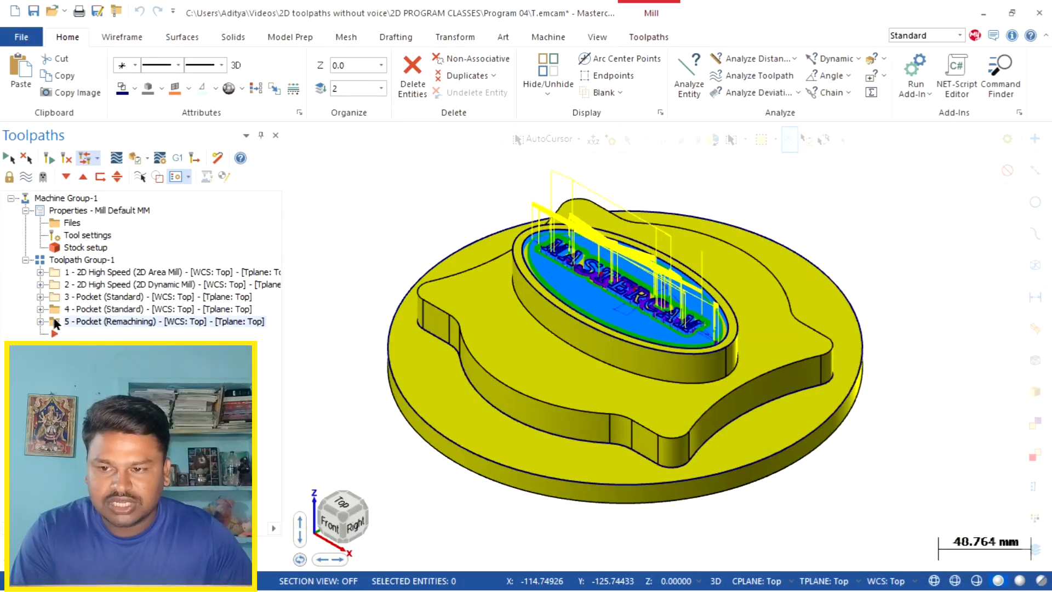
pyautogui.click(24, 178)
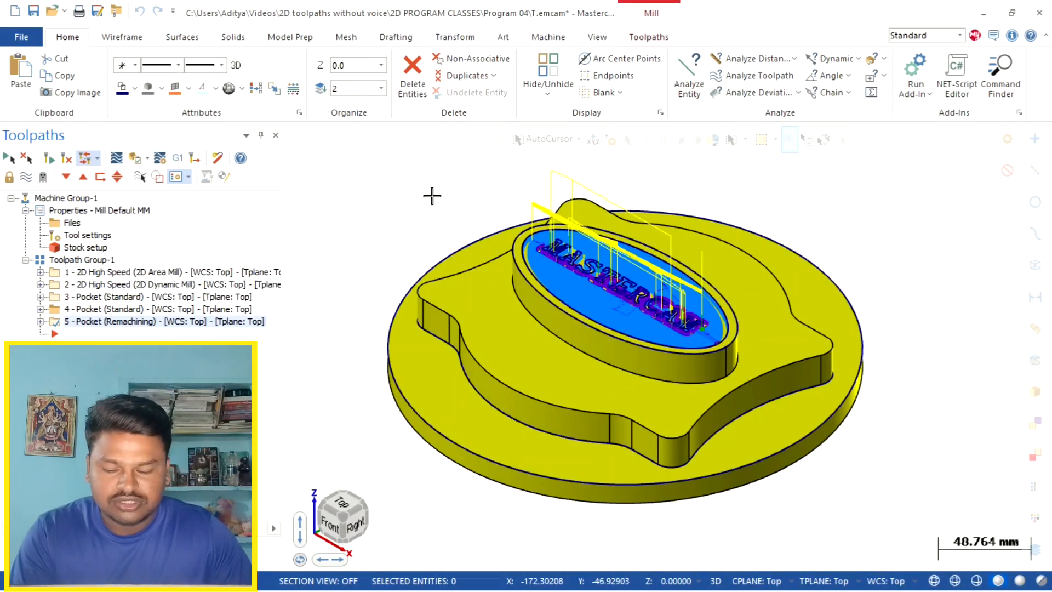
pyautogui.hotkey('alt', '1')
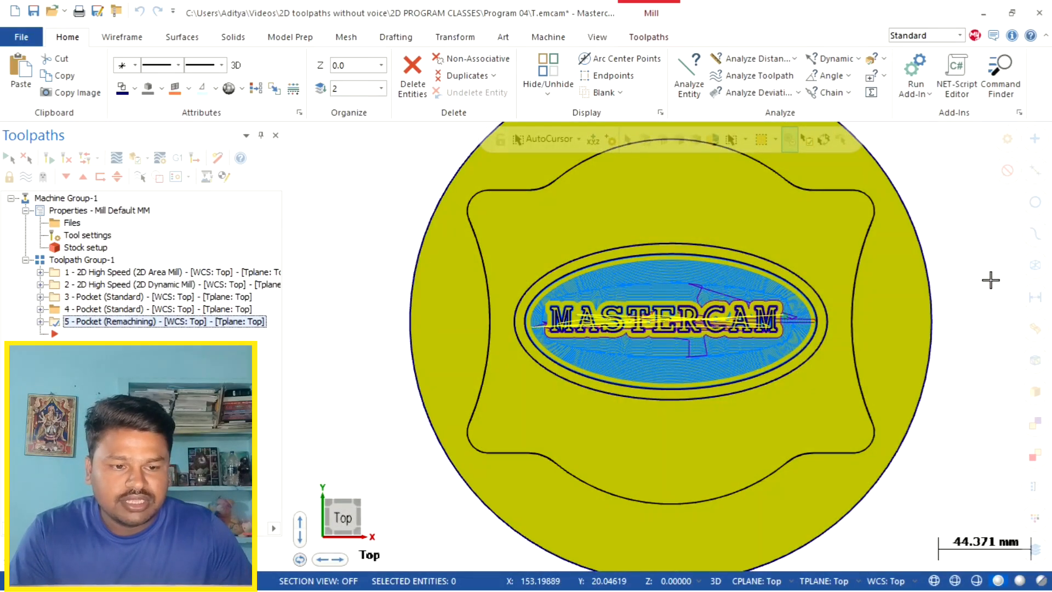
pyautogui.scroll(1, 966, 306)
pyautogui.scroll(3, 918, 347)
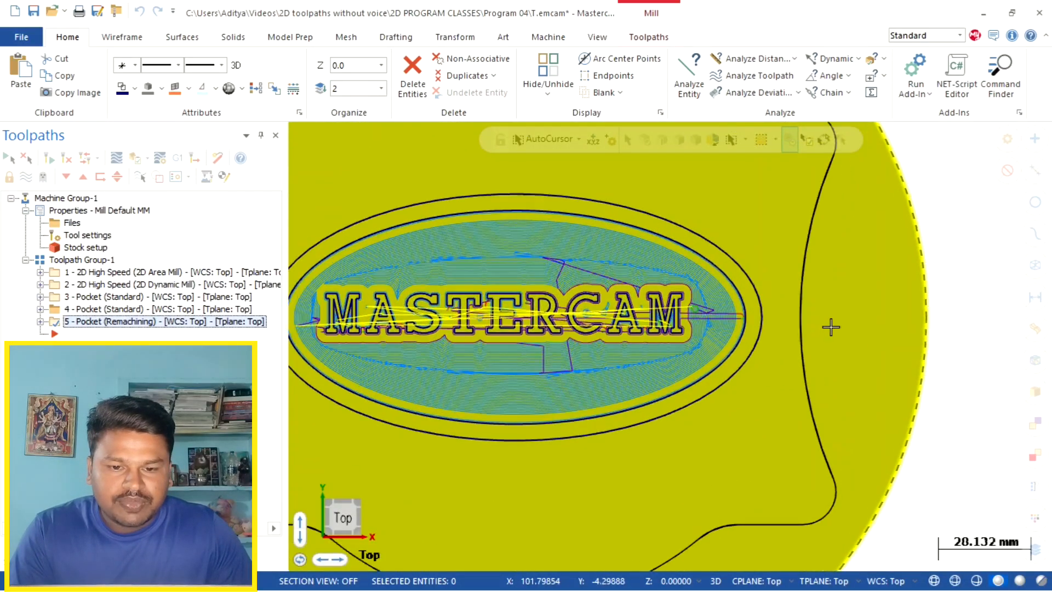
pyautogui.scroll(-3, 868, 327)
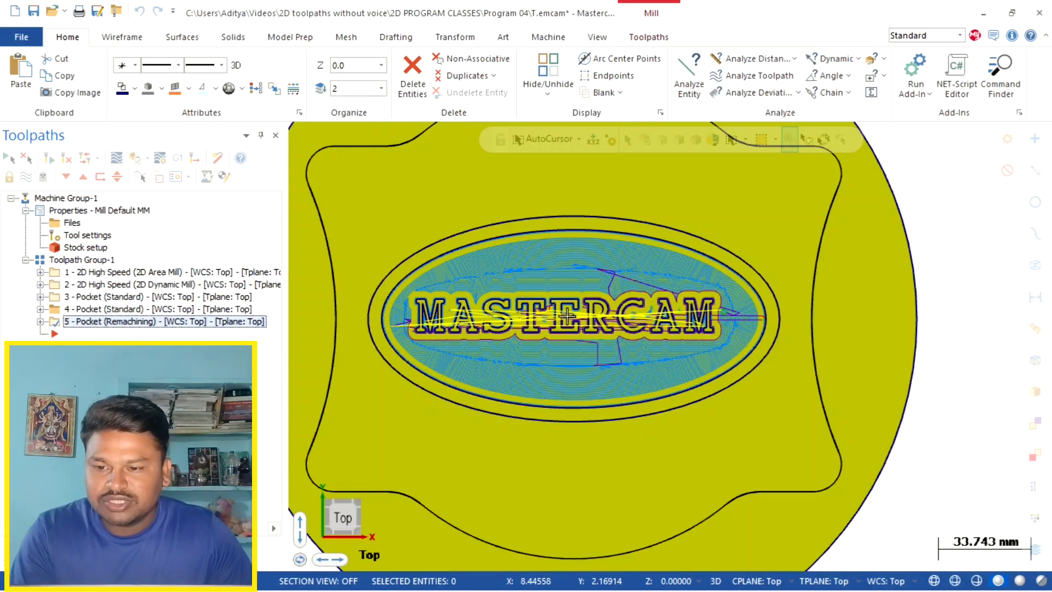
# Hide the toolpath of standard pocket operation 4 and display only the Pocket (Remachining) toolpath.
pyautogui.click(57, 309)
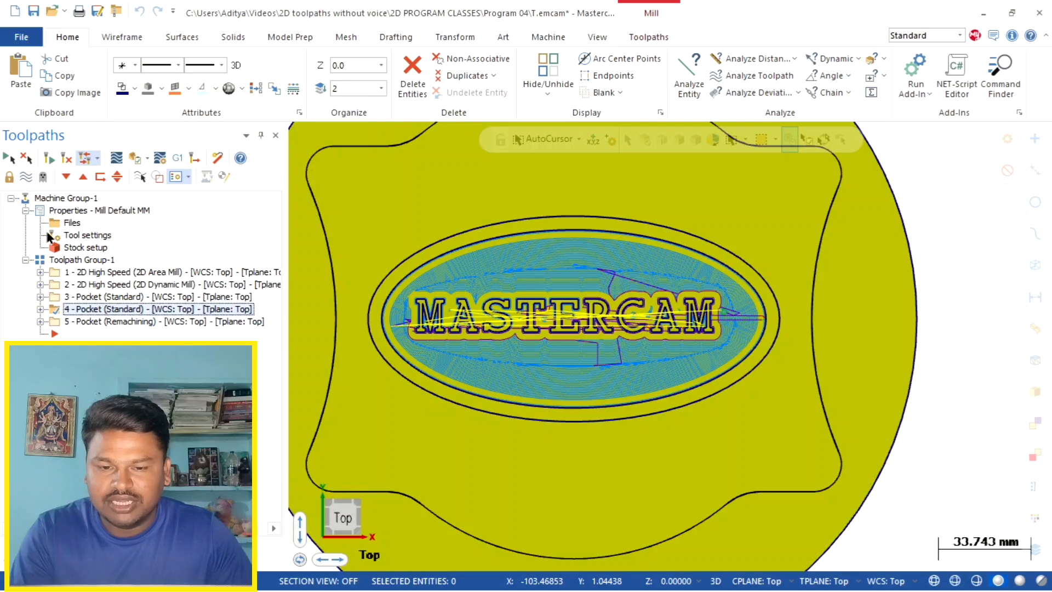
pyautogui.click(25, 178)
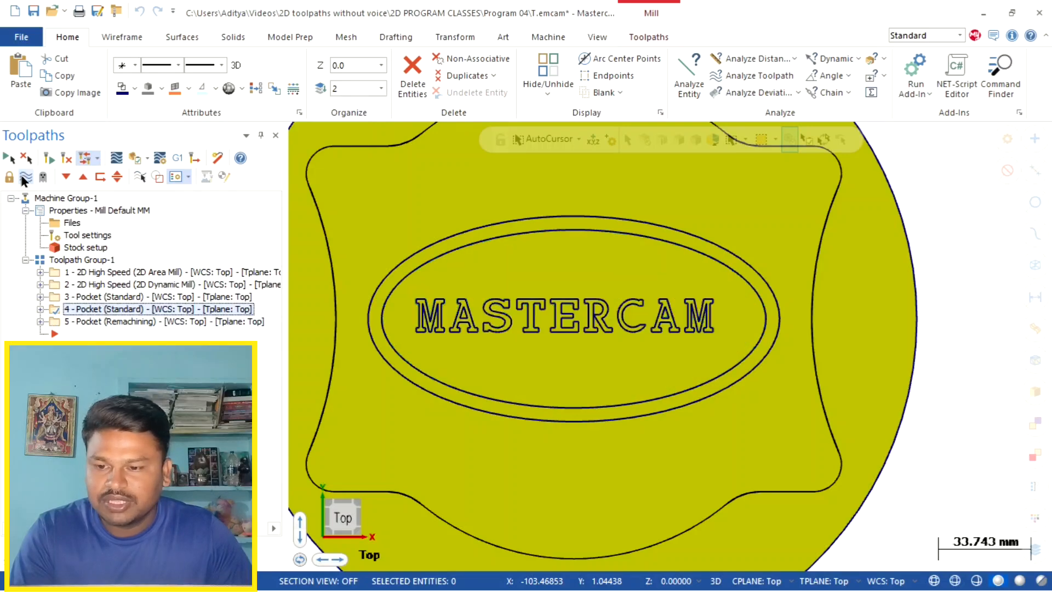
pyautogui.click(58, 321)
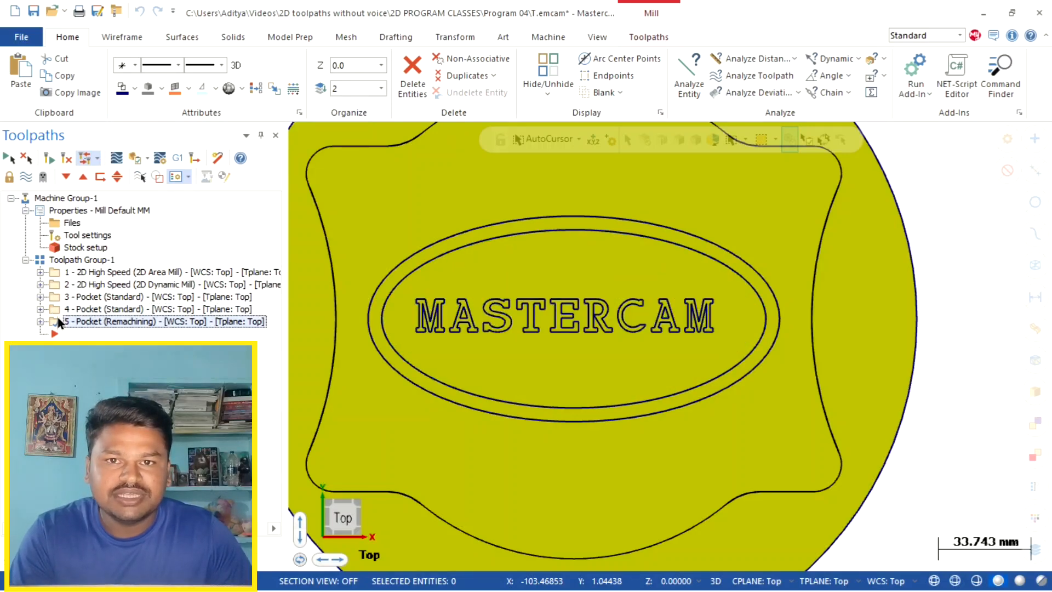
pyautogui.click(25, 177)
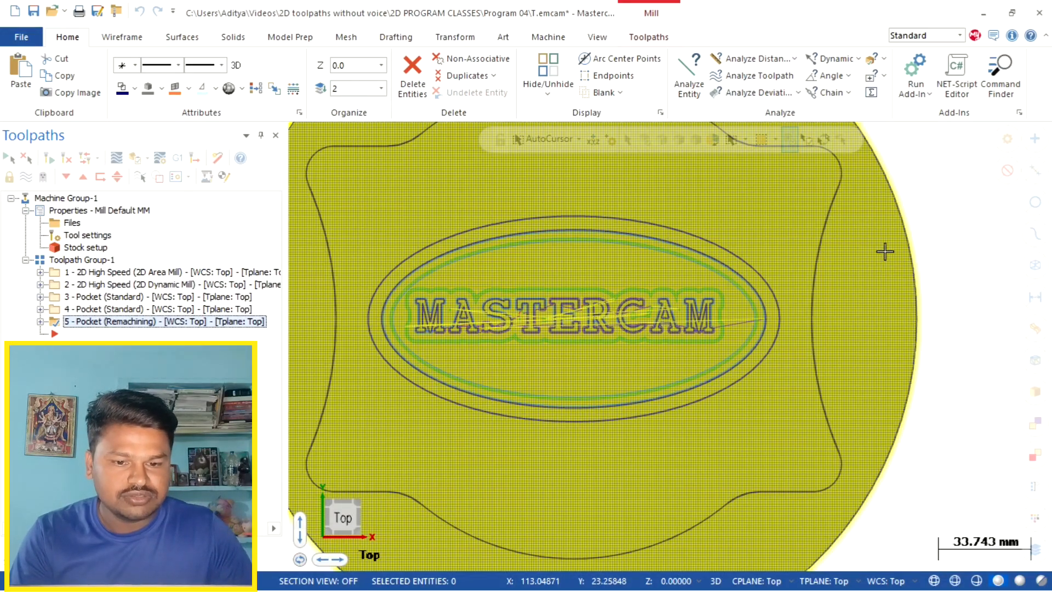
# Examine the remachining toolpath around the lettering and the inner ellipse in isometric and top views.
pyautogui.rightClick(934, 211)
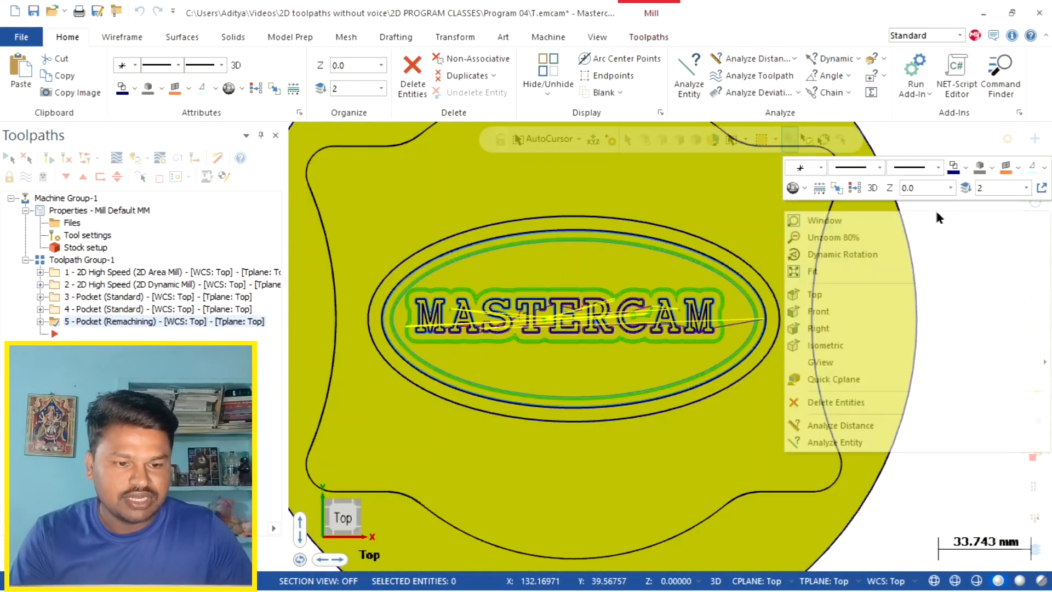
pyautogui.click(872, 345)
pyautogui.scroll(4, 696, 430)
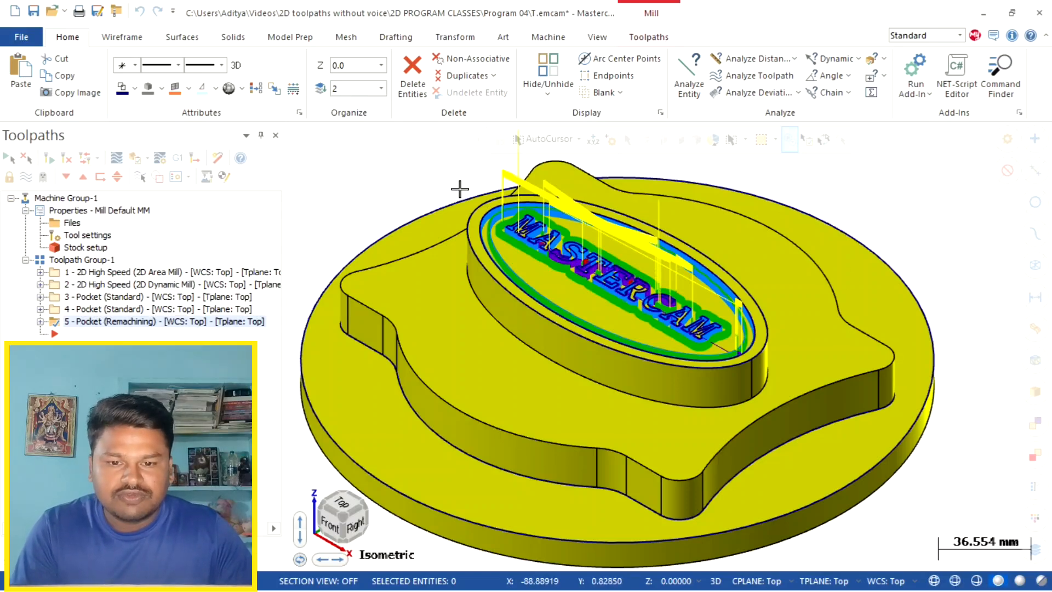
pyautogui.hotkey('alt', '1')
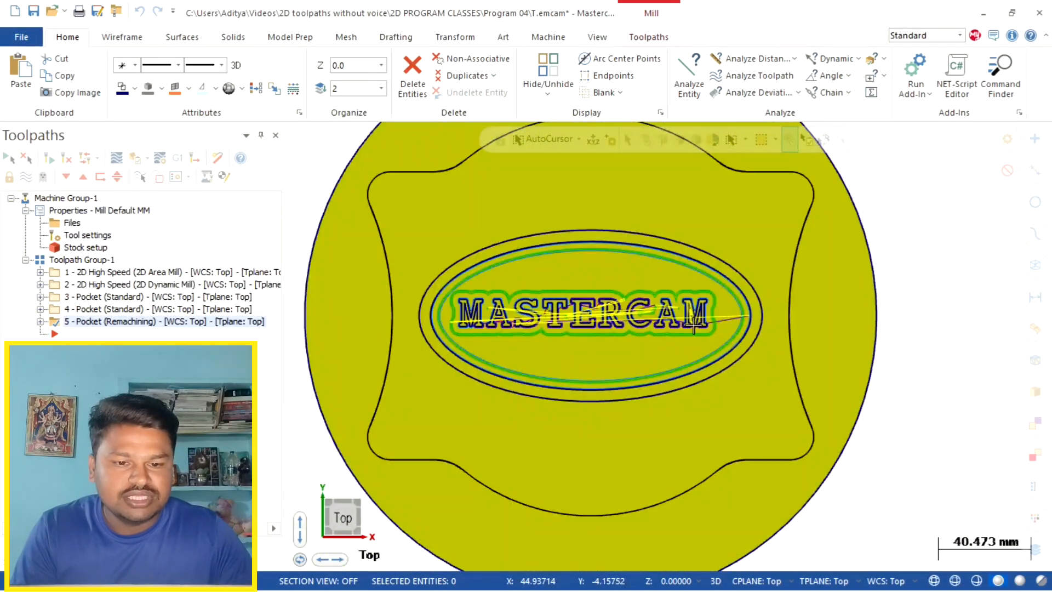
pyautogui.hotkey('alt', 'F1')
pyautogui.scroll(-2, 936, 363)
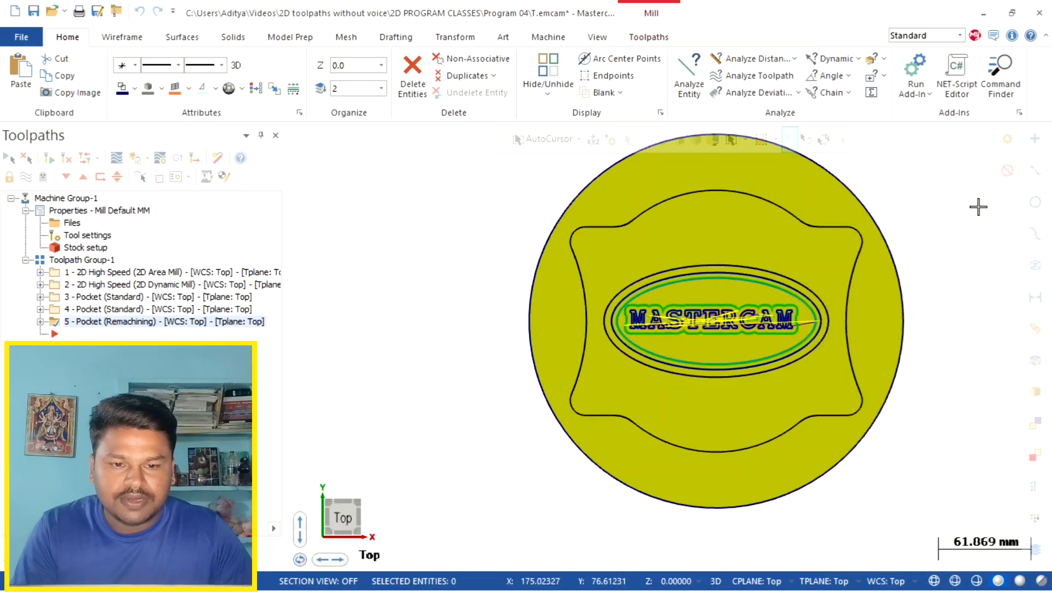
pyautogui.scroll(2, 978, 204)
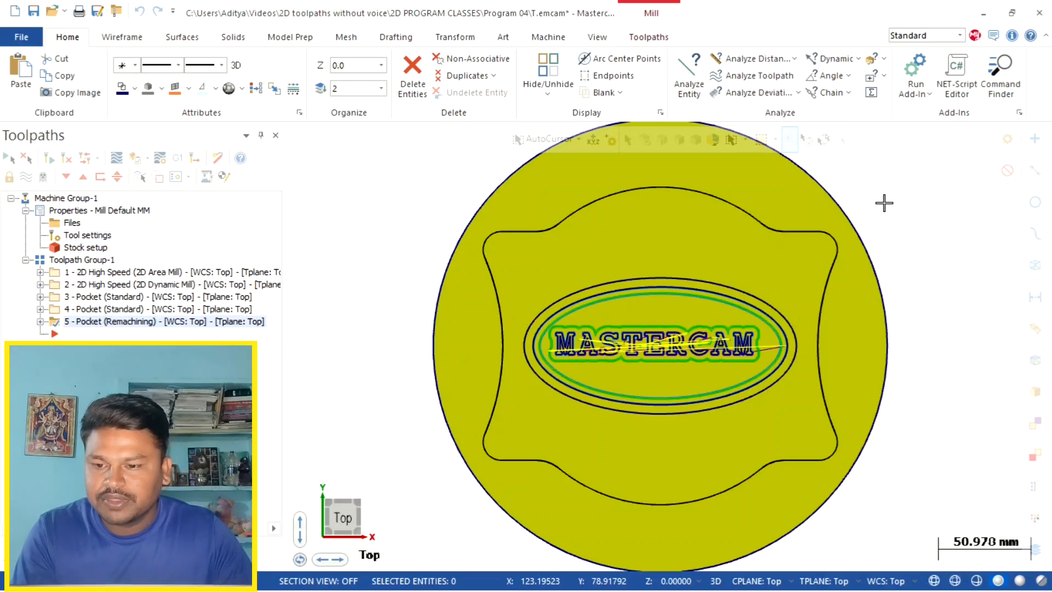
# Permanently delete all existing toolpath operations and tools from the machine group.
pyautogui.click(12, 337)
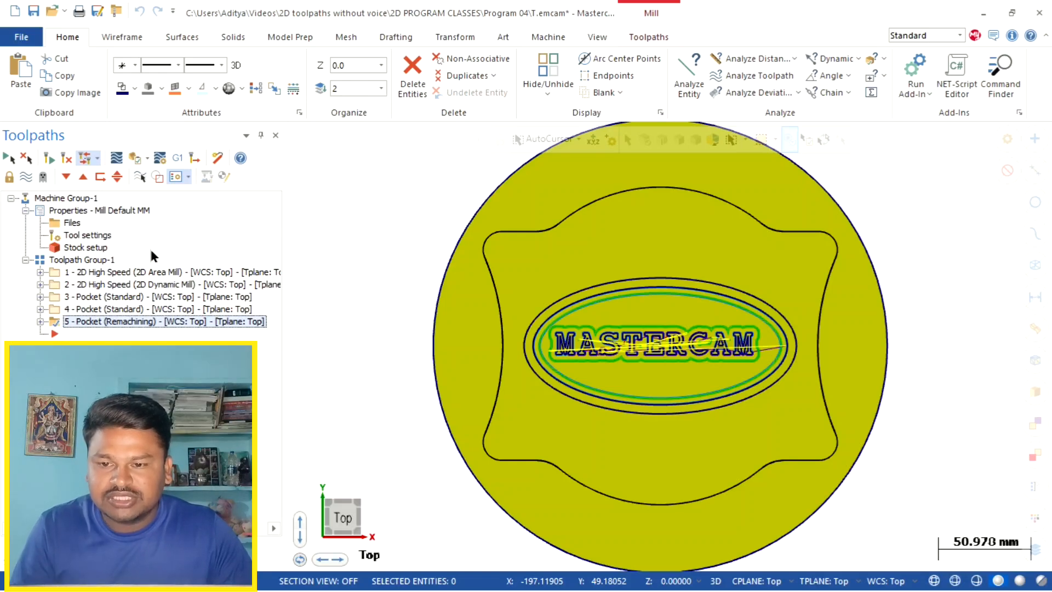
pyautogui.click(217, 158)
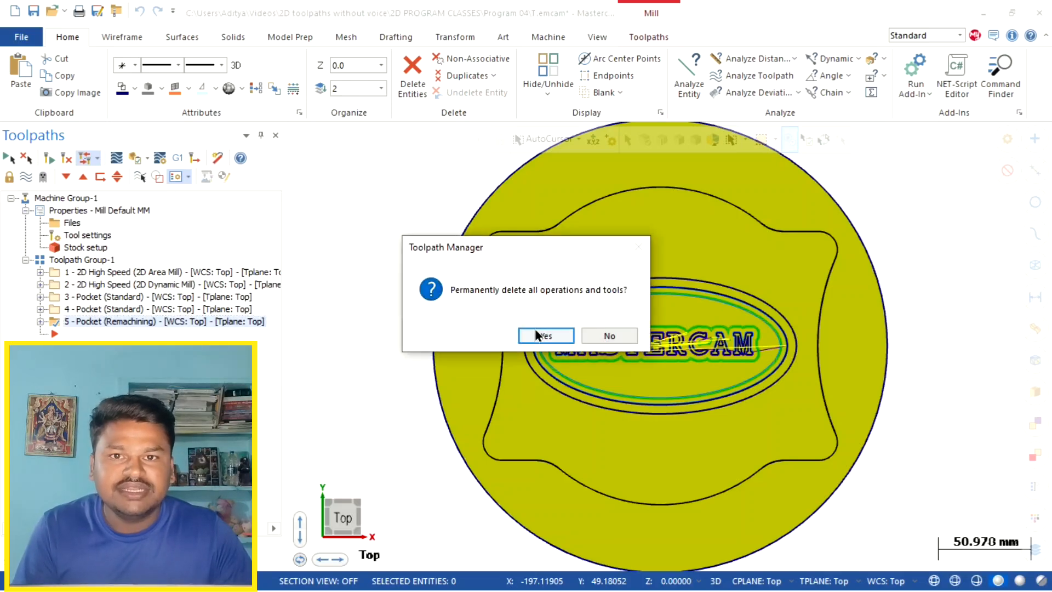
pyautogui.click(545, 335)
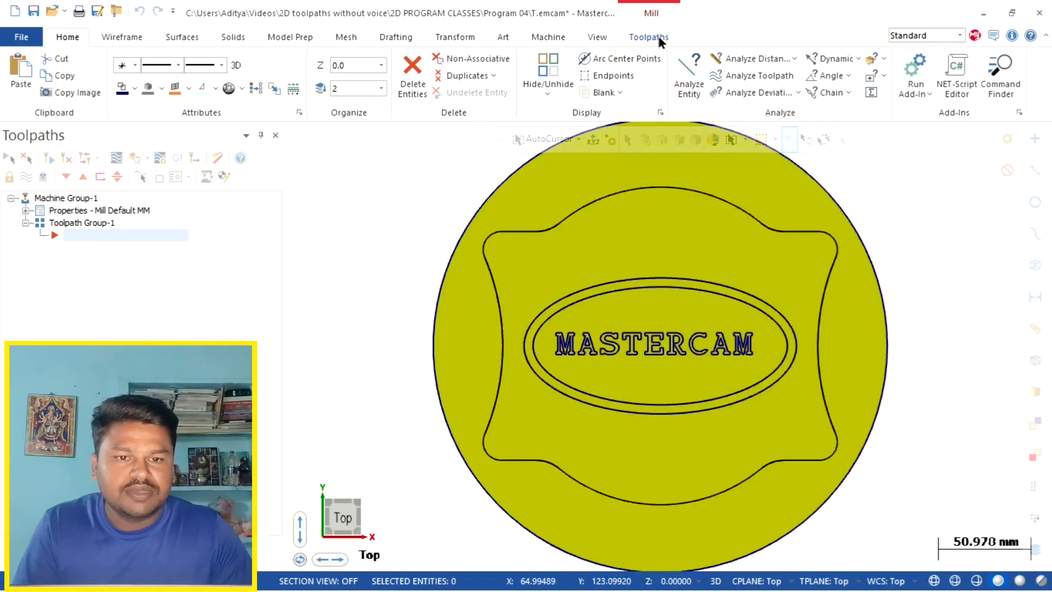
# Start a 2D Pocket toolpath and set the wireframe chaining to the Window selection method.
pyautogui.click(659, 39)
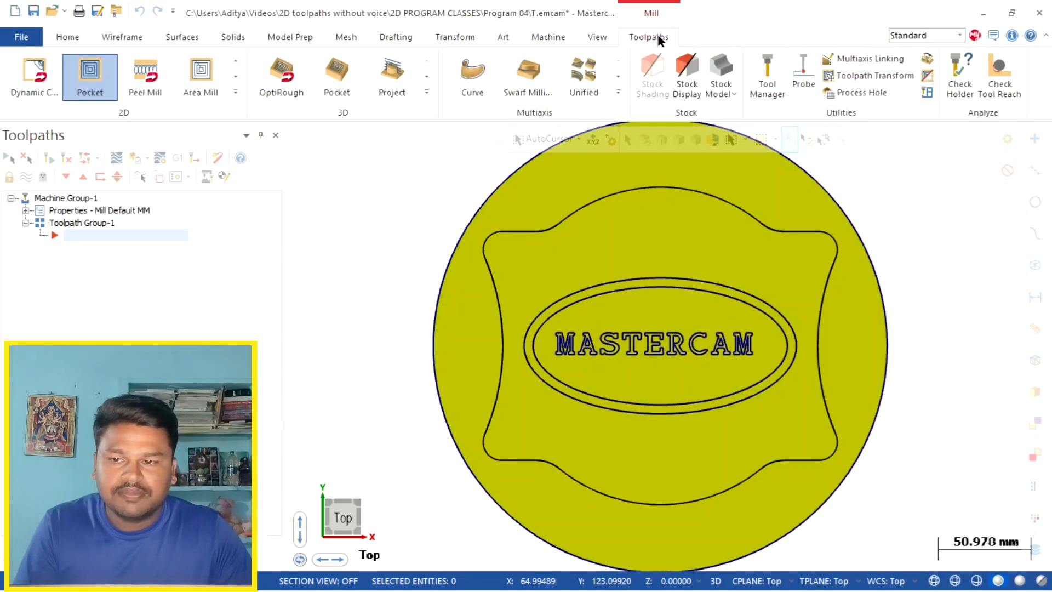
pyautogui.click(235, 94)
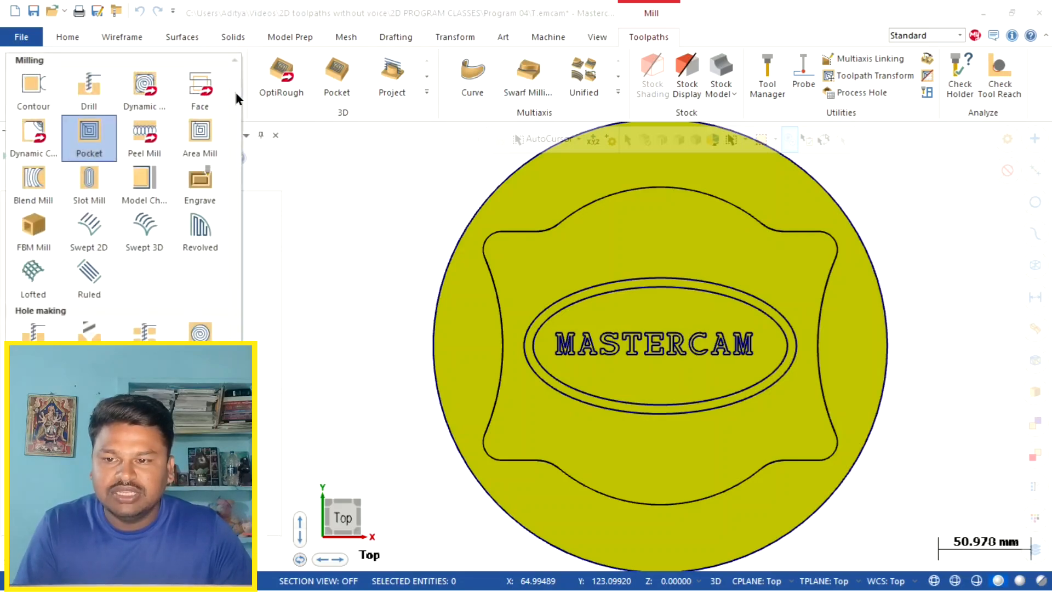
pyautogui.click(89, 134)
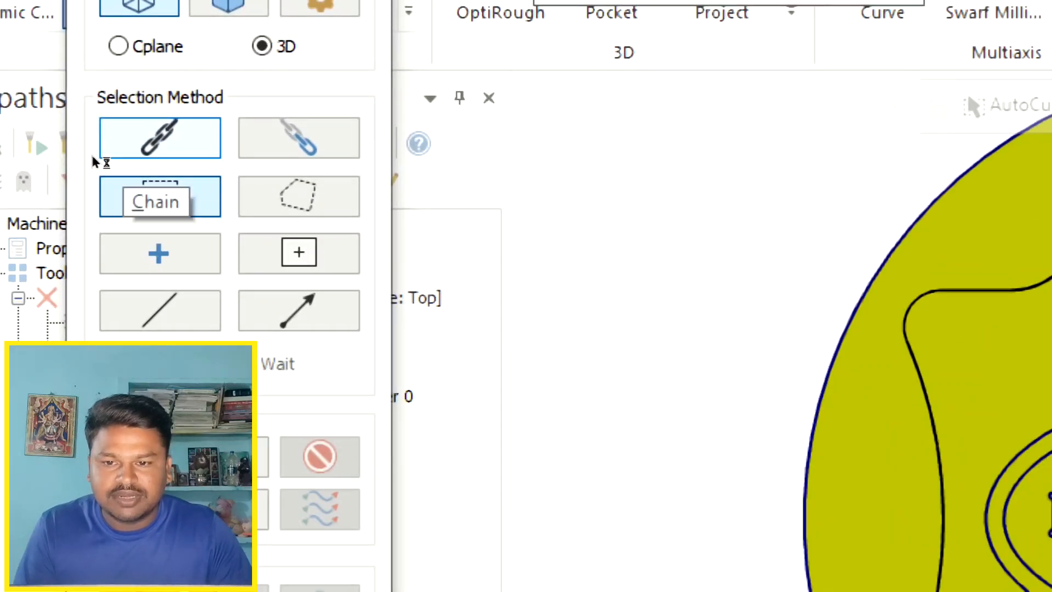
pyautogui.hotkey('alt', 'p')
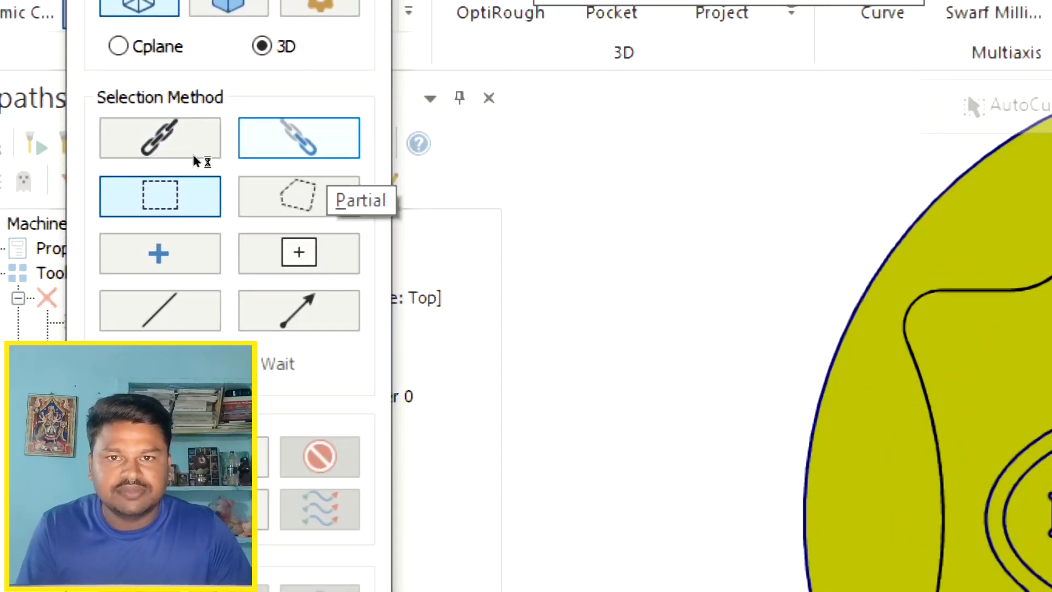
pyautogui.click(114, 190)
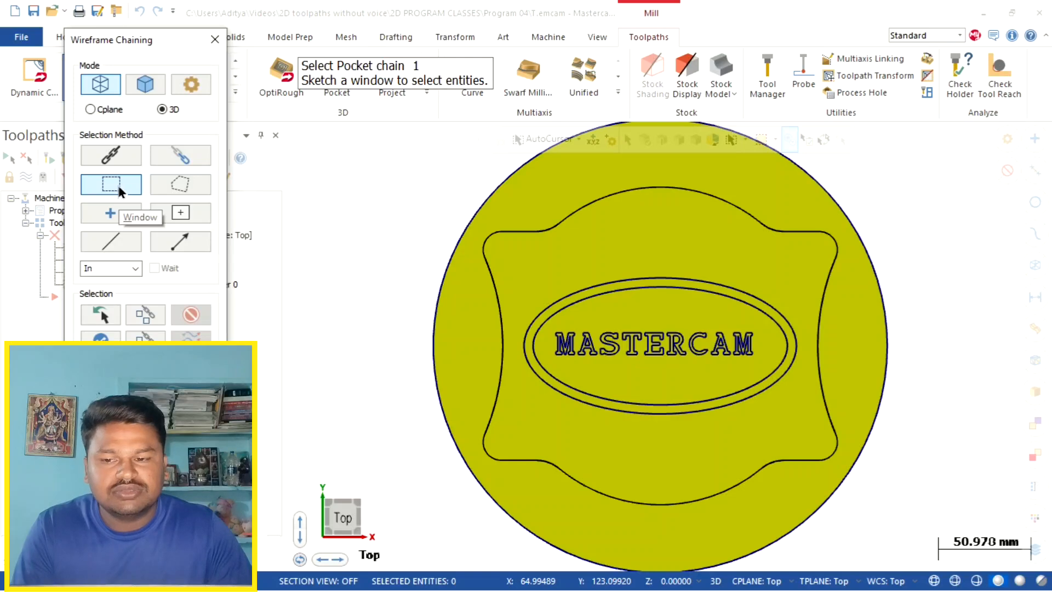
pyautogui.click(119, 187)
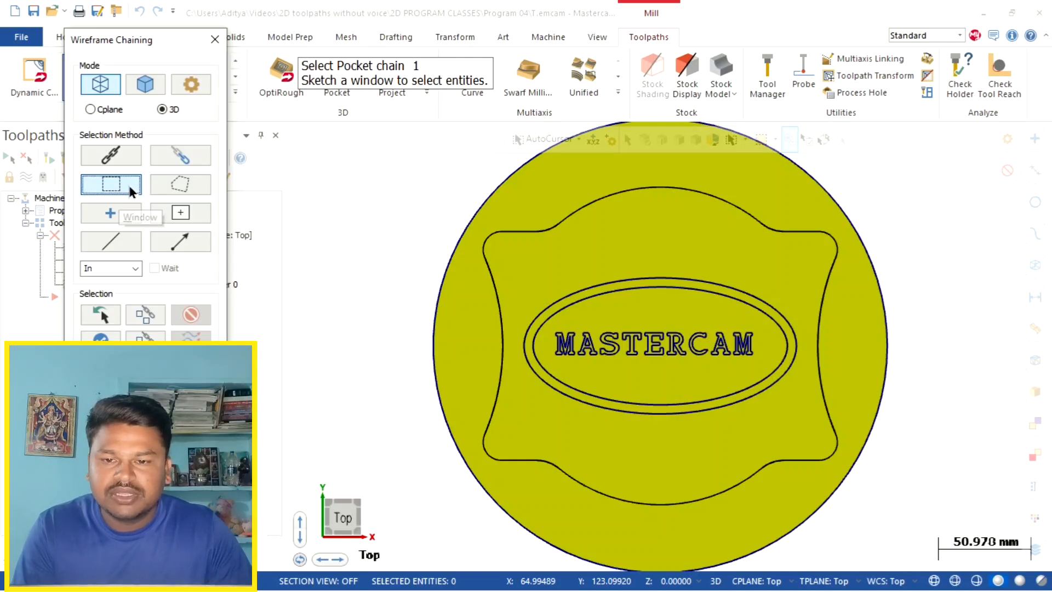
# Chain the MASTERCAM lettering as pocket geometry with a selection window, place the approximate start point on the inner ellipse, and accept the chains.
pyautogui.moveTo(379, 72); pyautogui.dragTo(307, 137)
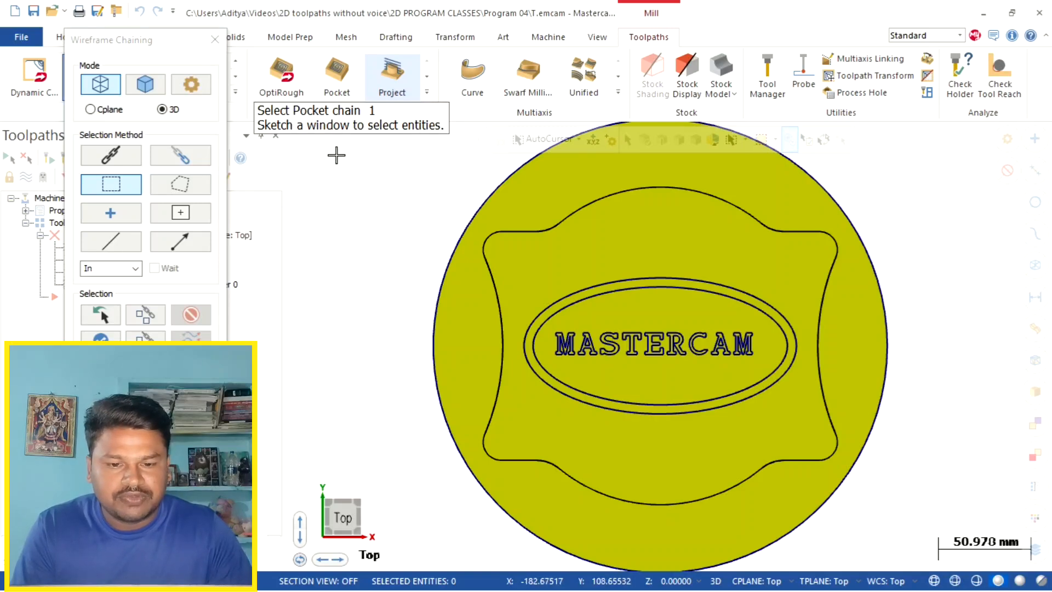
pyautogui.scroll(1, 638, 453)
pyautogui.scroll(1, 638, 453)
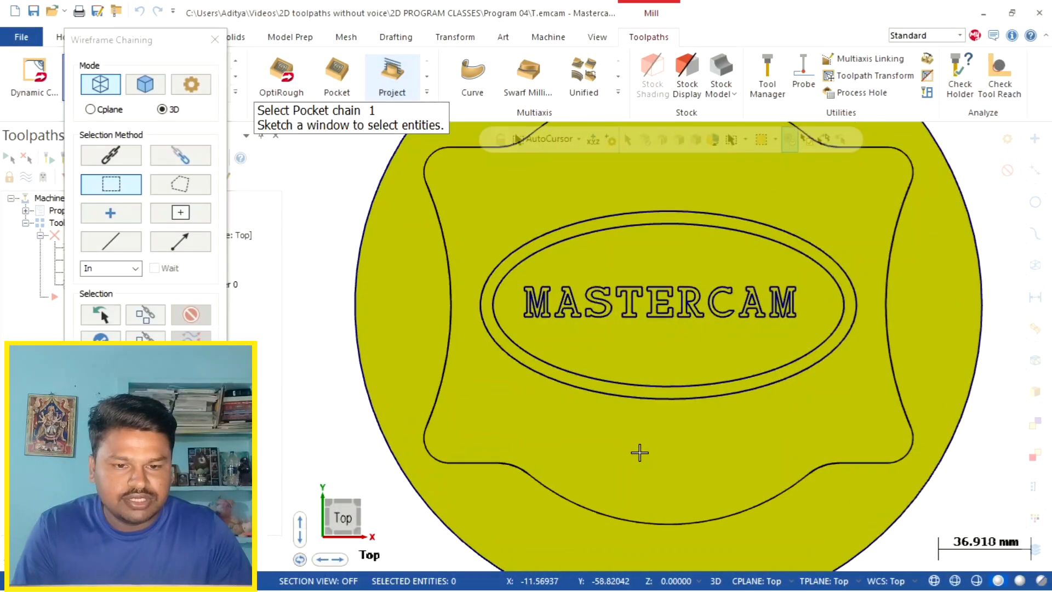
pyautogui.scroll(2, 677, 440)
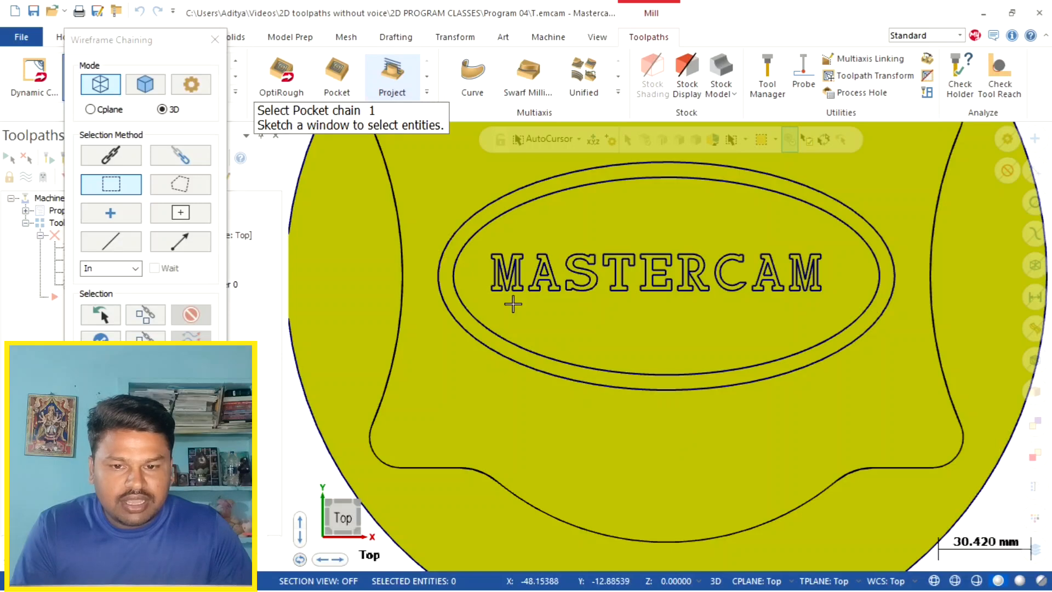
pyautogui.moveTo(426, 179); pyautogui.dragTo(882, 409)
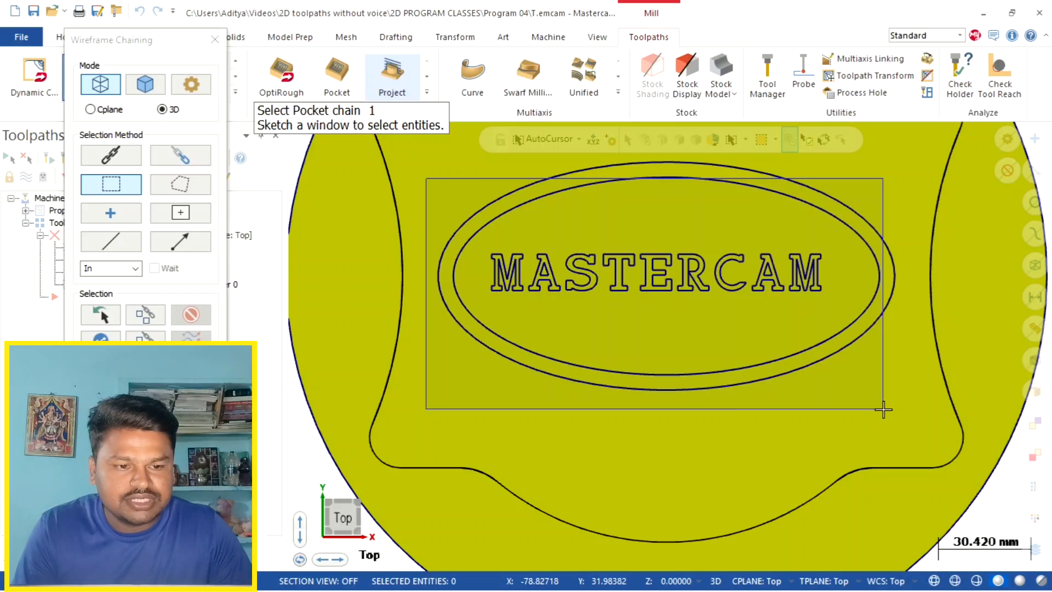
pyautogui.moveTo(883, 409); pyautogui.dragTo(883, 409)
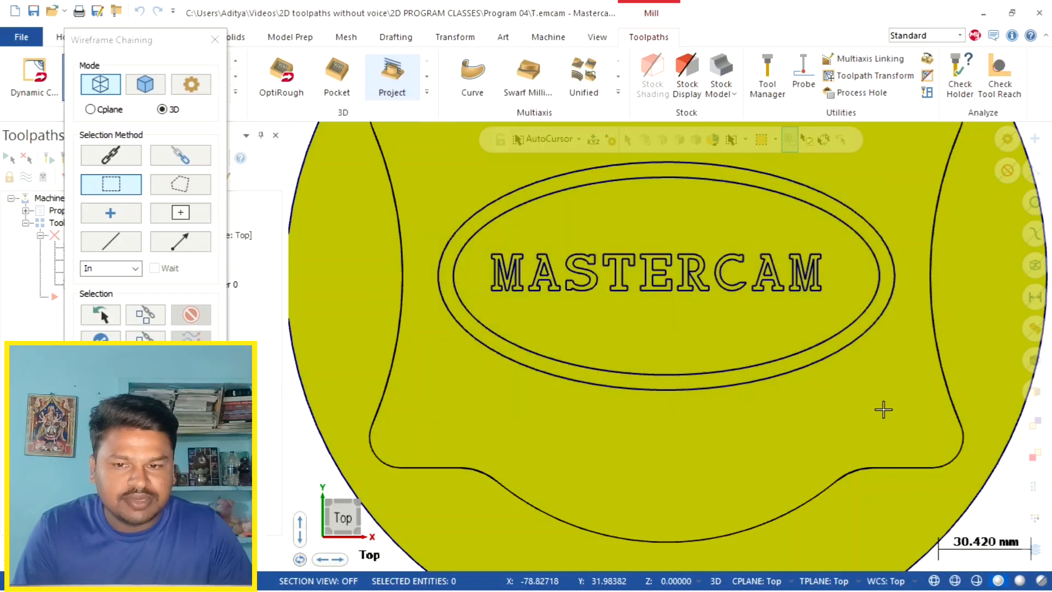
pyautogui.click(307, 131)
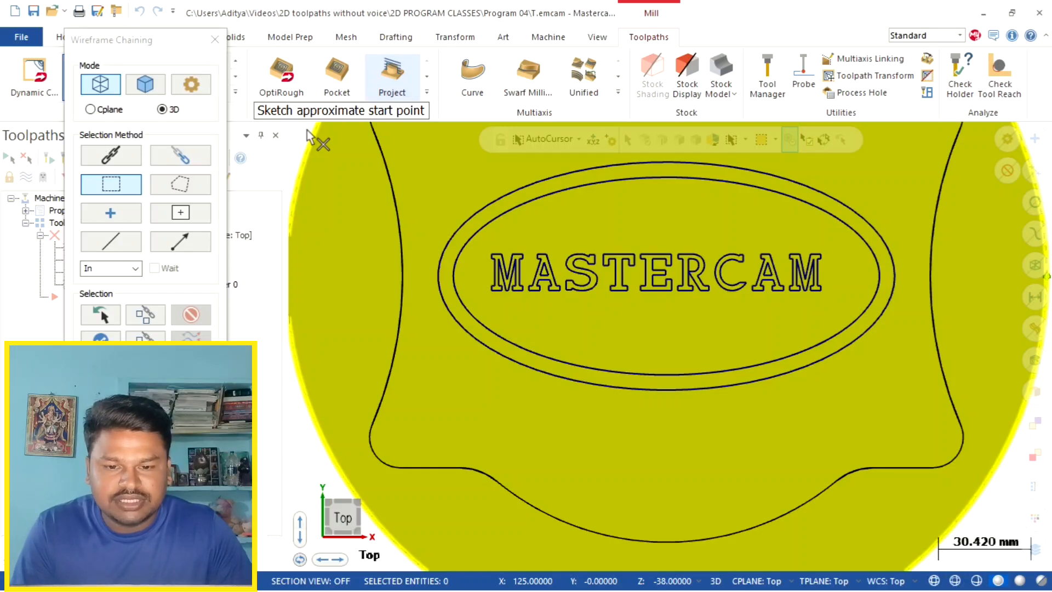
pyautogui.click(458, 289)
pyautogui.scroll(4, 458, 290)
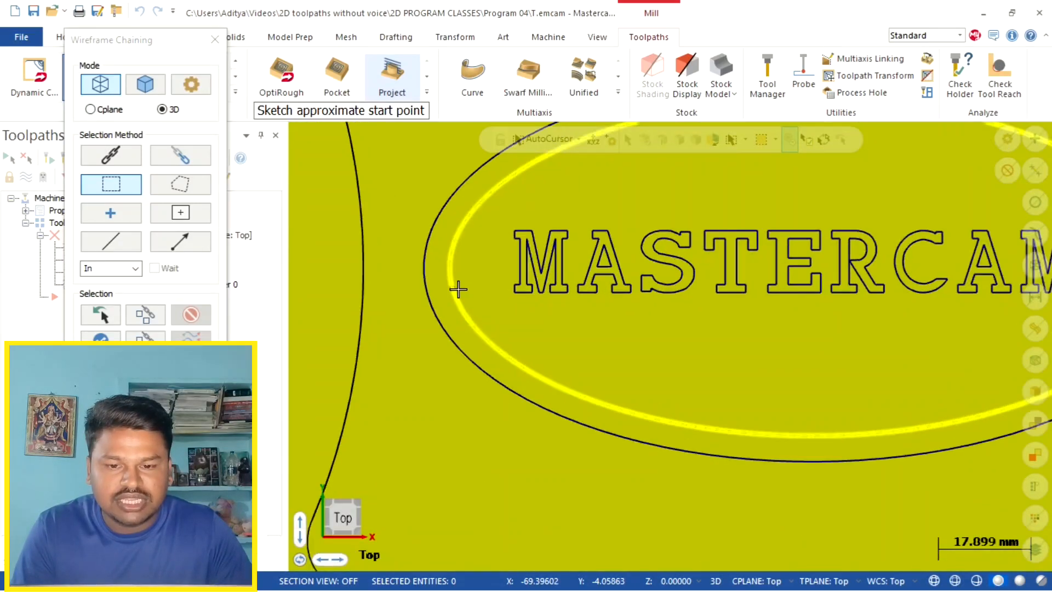
pyautogui.click(457, 290)
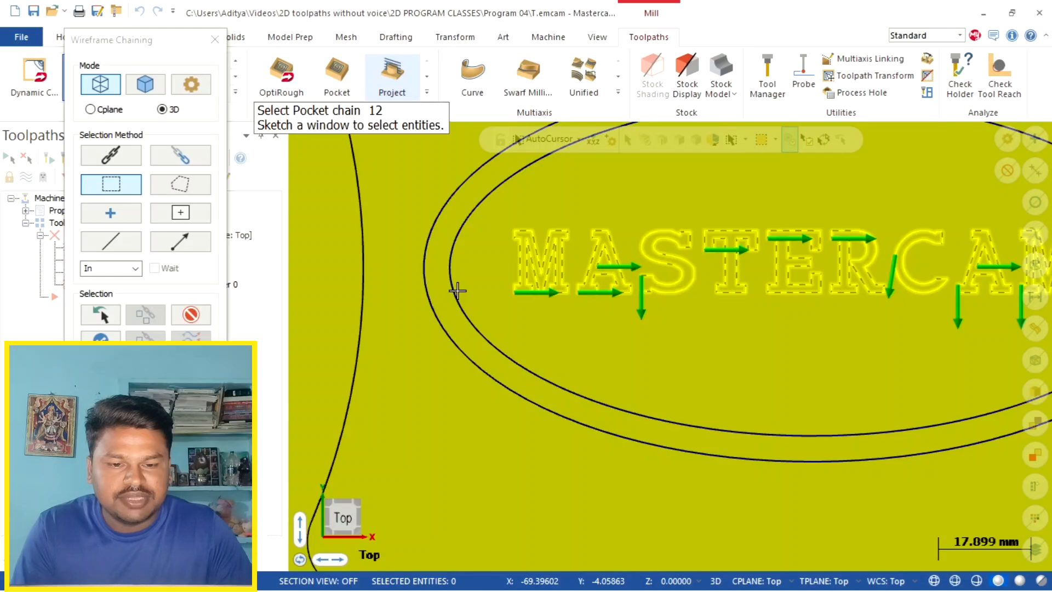
pyautogui.scroll(-2, 473, 281)
pyautogui.scroll(-3, 472, 281)
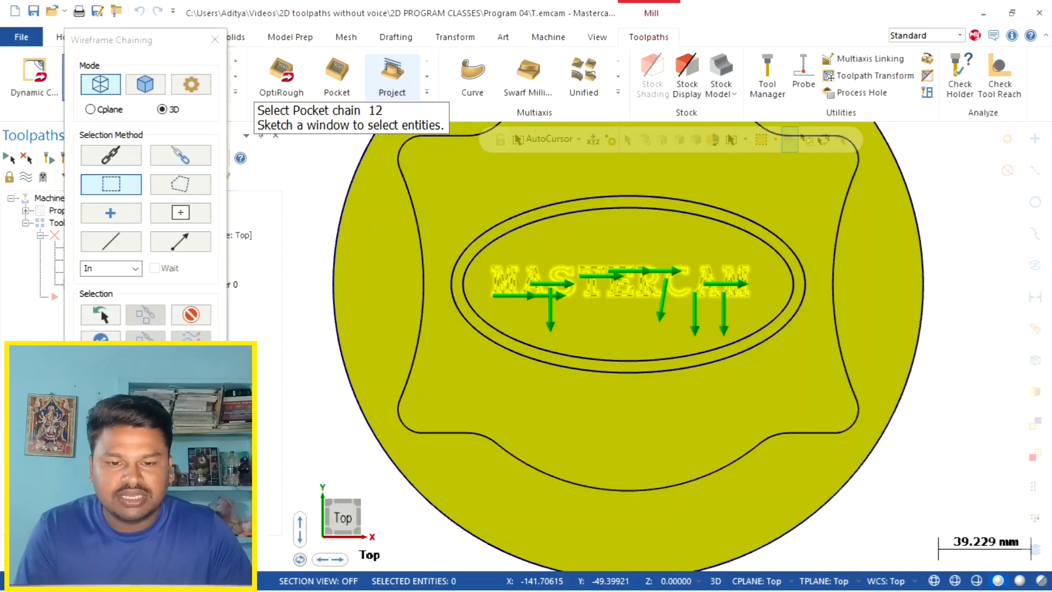
pyautogui.press('Return')
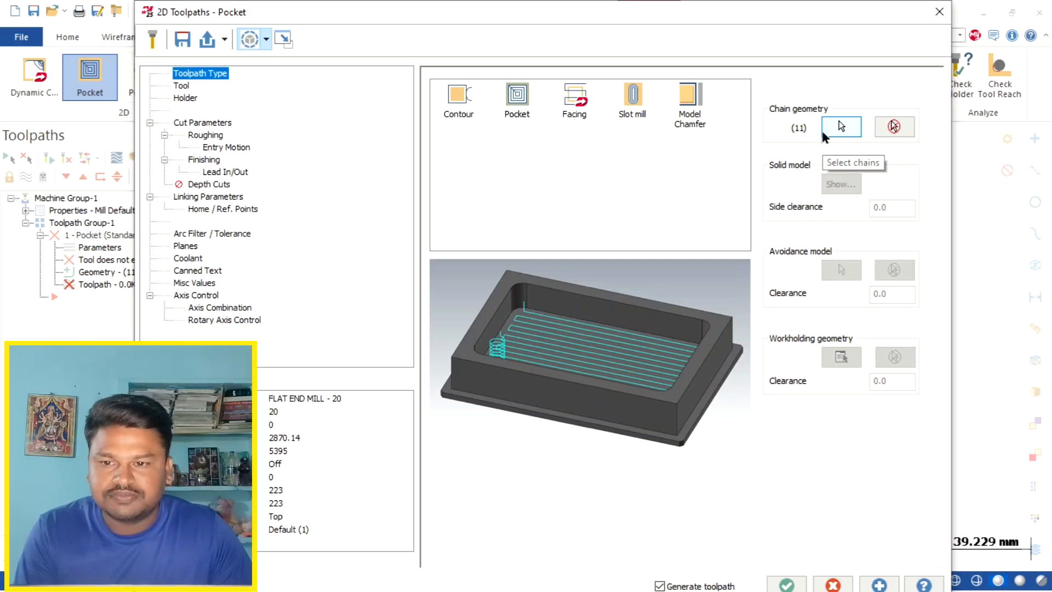
# Create a new flat endmill for the pocket operation with a cutting diameter of 1 mm.
pyautogui.click(181, 86)
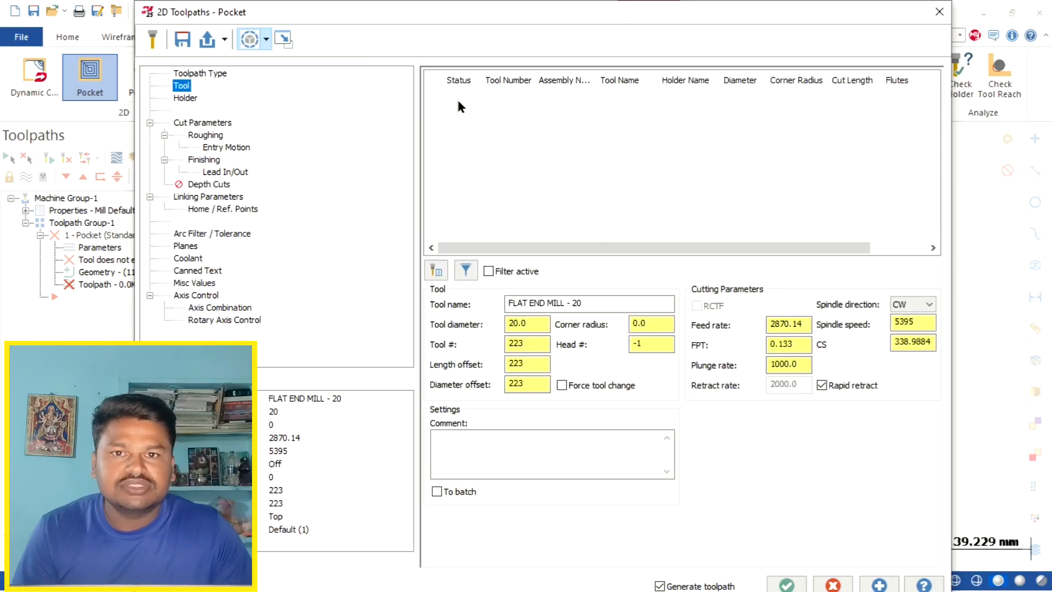
pyautogui.rightClick(483, 95)
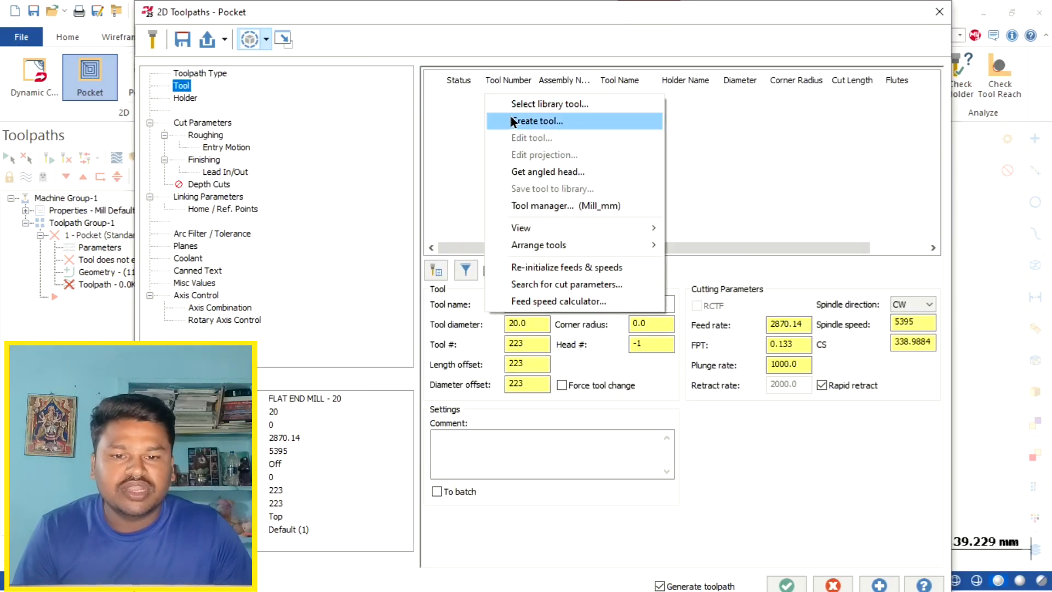
pyautogui.click(550, 125)
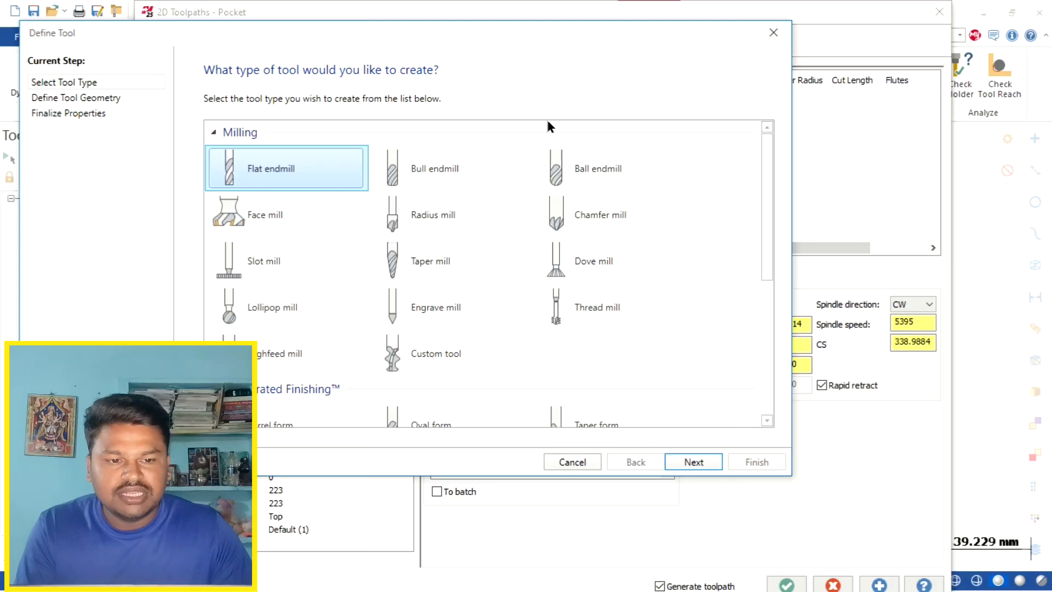
pyautogui.moveTo(762, 199); pyautogui.dragTo(781, 337)
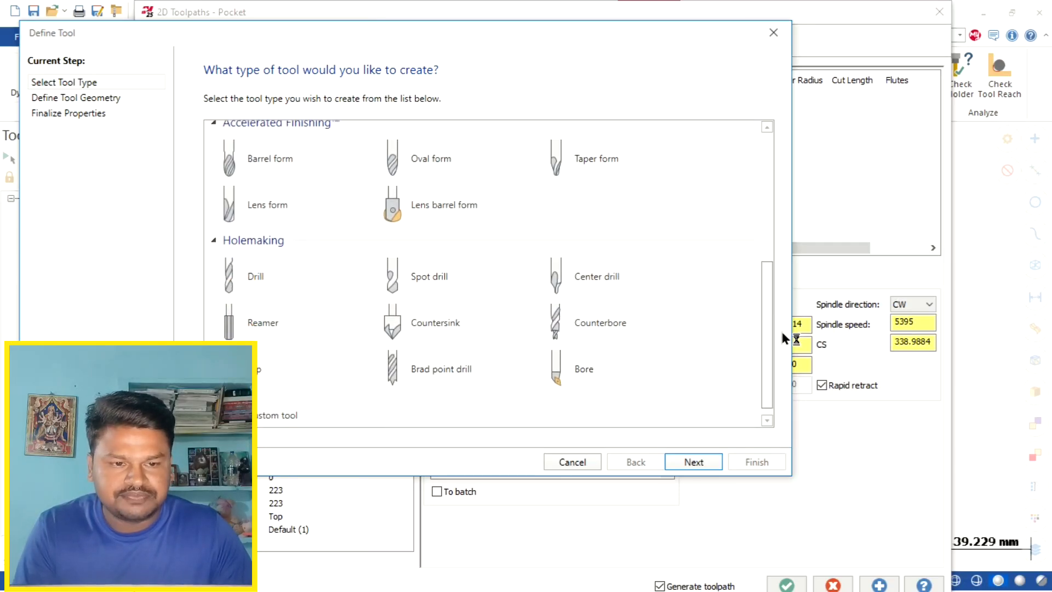
pyautogui.moveTo(781, 334); pyautogui.dragTo(780, 192)
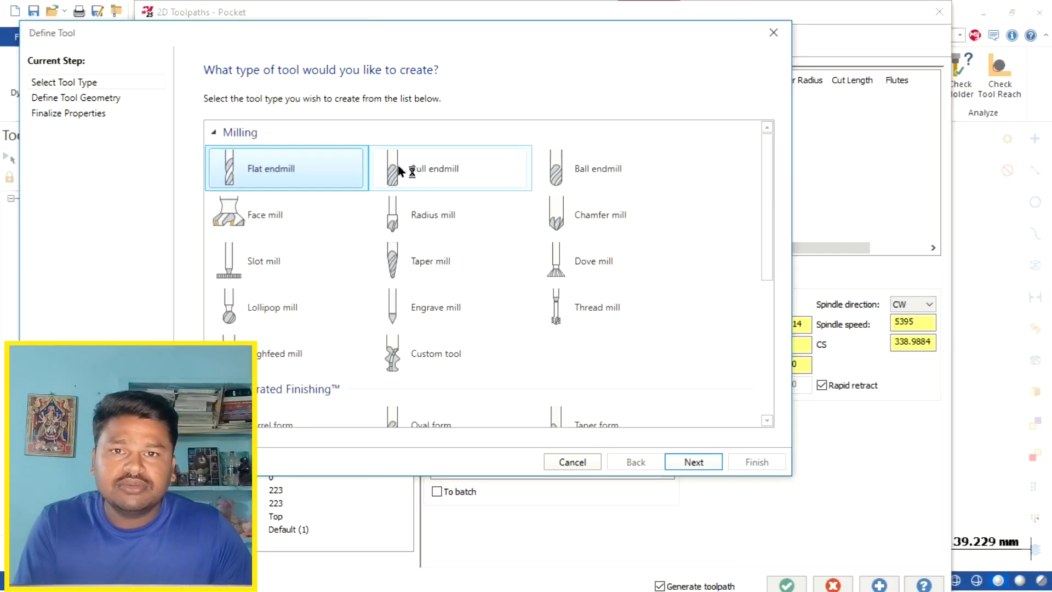
pyautogui.click(270, 164)
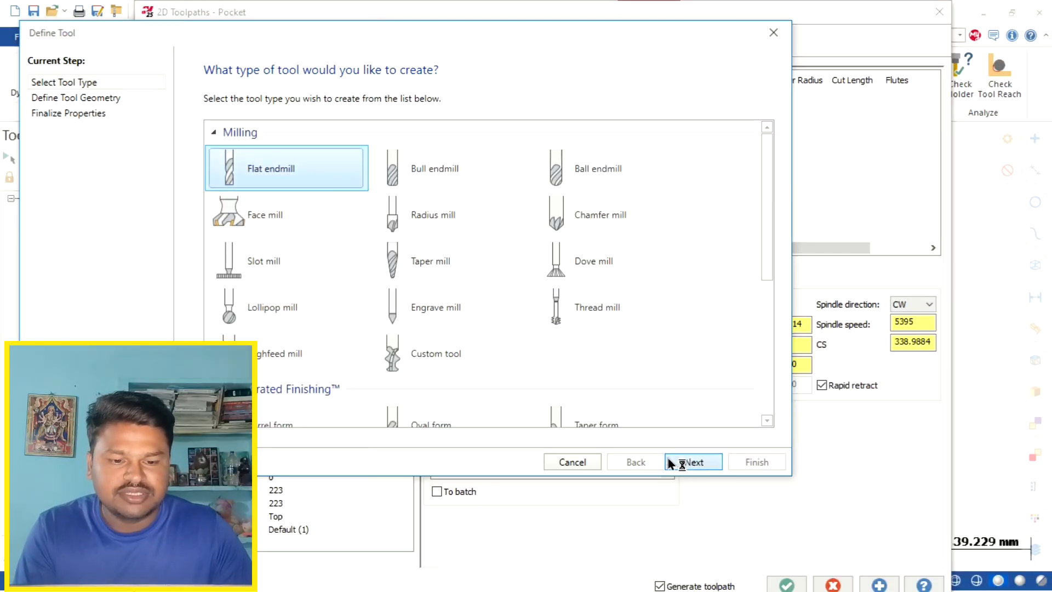
pyautogui.click(683, 463)
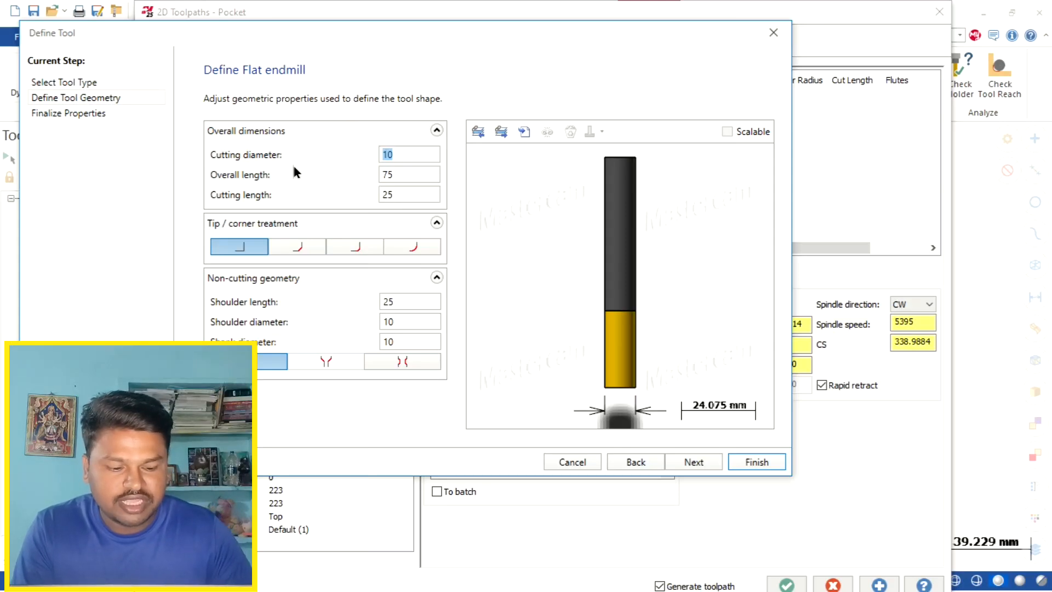
pyautogui.write('1')
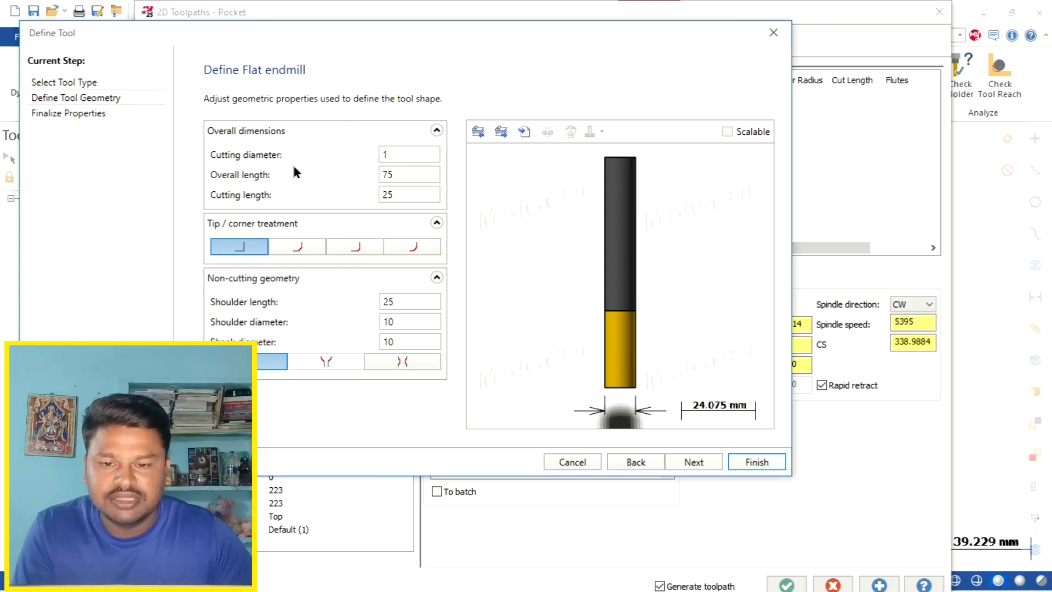
pyautogui.click(398, 171)
pyautogui.click(691, 462)
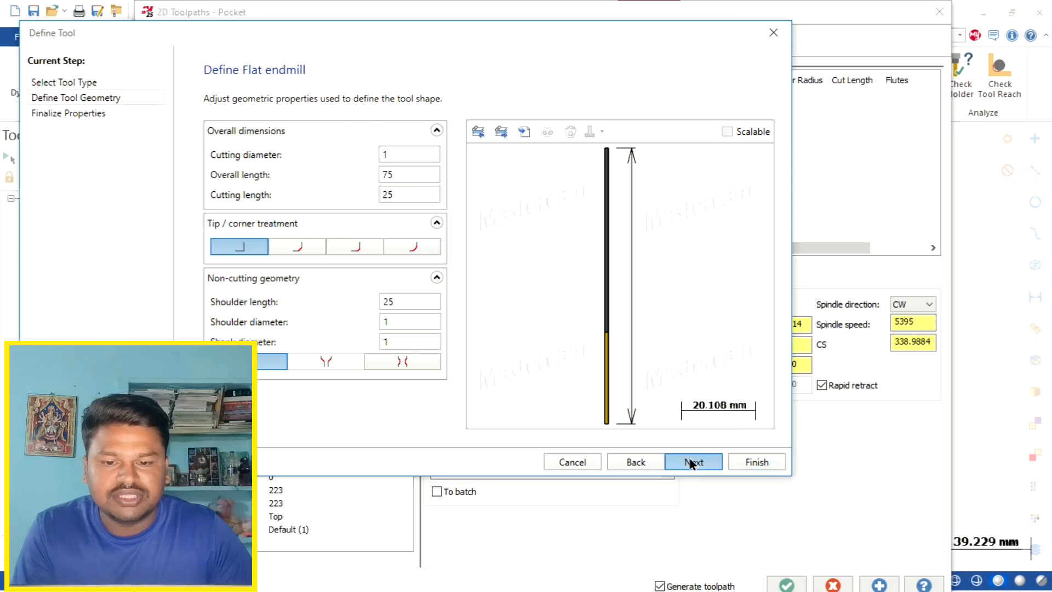
# Set the new endmill's feed rate to 200 and retract rate to 600, and finish the tool definition.
pyautogui.doubleClick(444, 294)
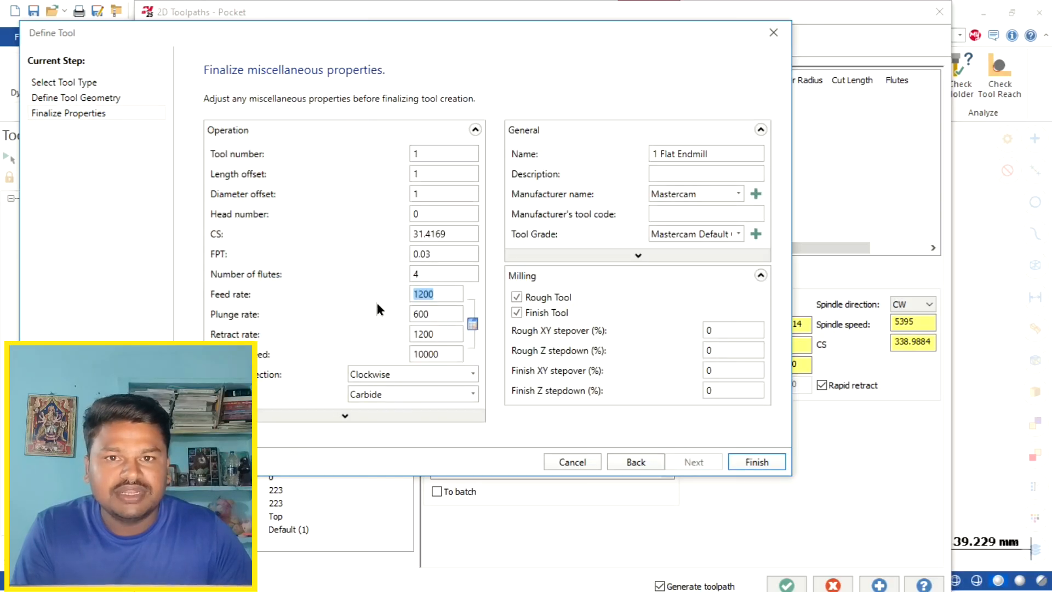
pyautogui.write('200')
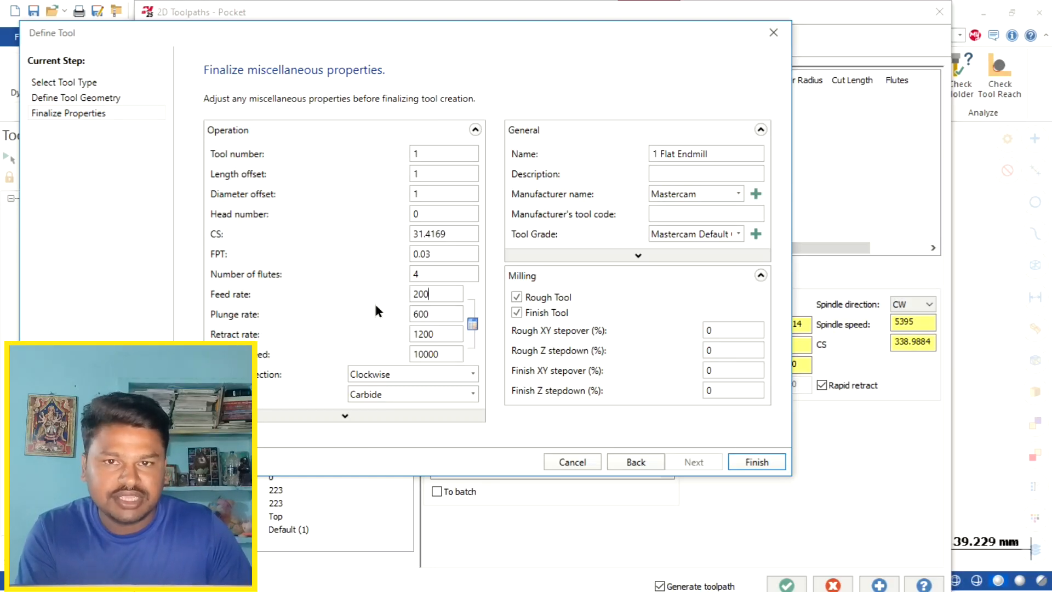
pyautogui.doubleClick(449, 333)
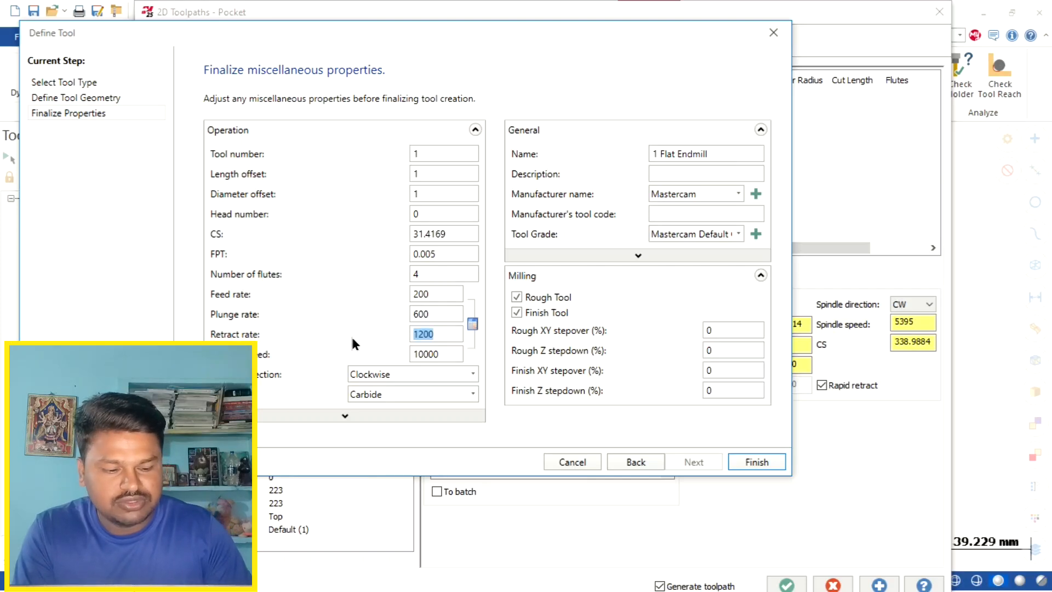
pyautogui.write('6000')
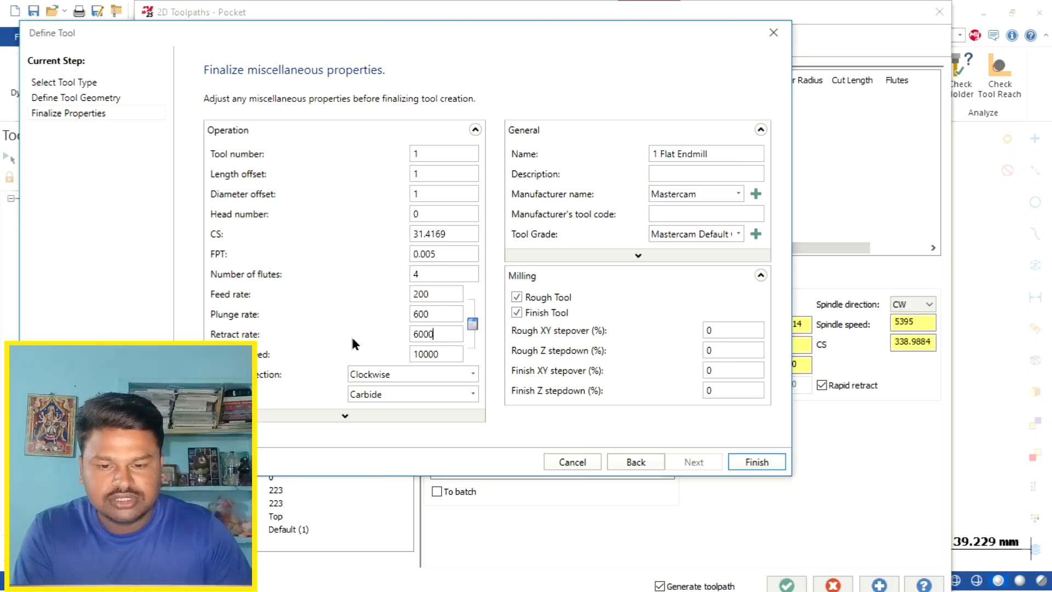
pyautogui.press('BackSpace')
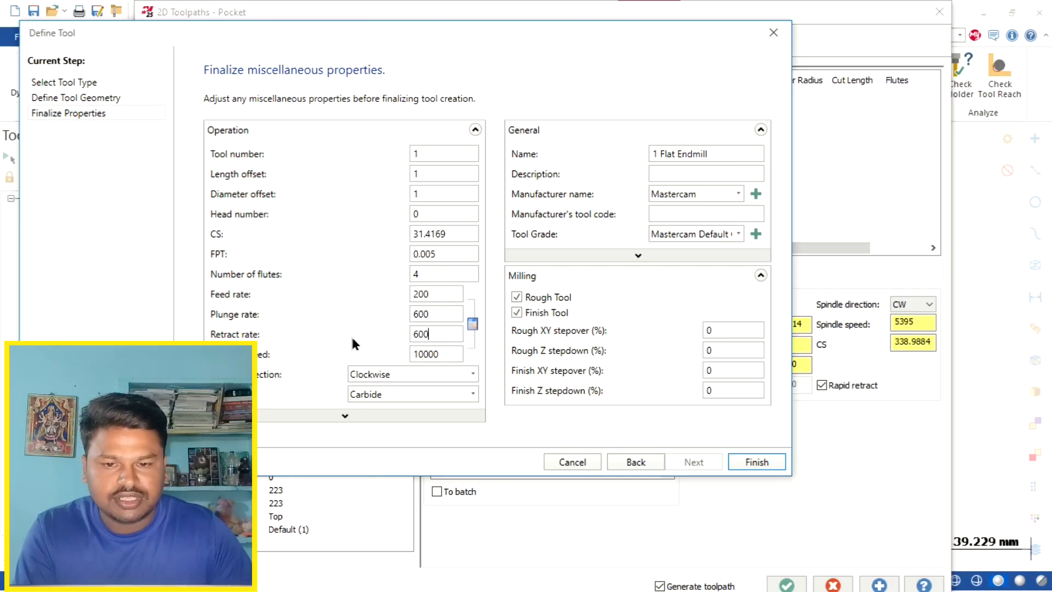
pyautogui.click(759, 461)
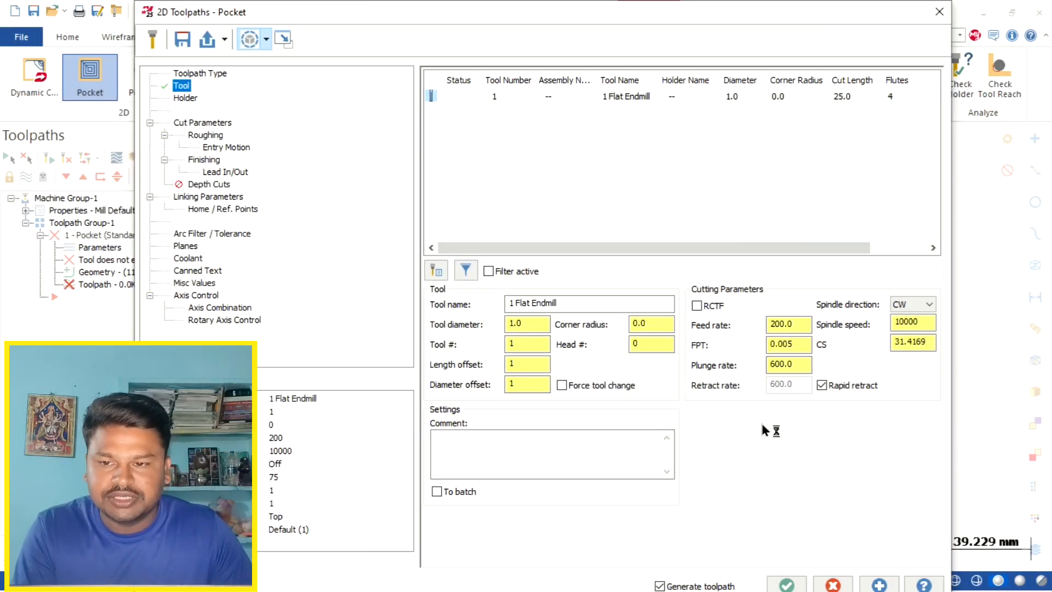
# Keep the pocket type Standard and set the stock to leave on walls and floors to 0.
pyautogui.click(192, 123)
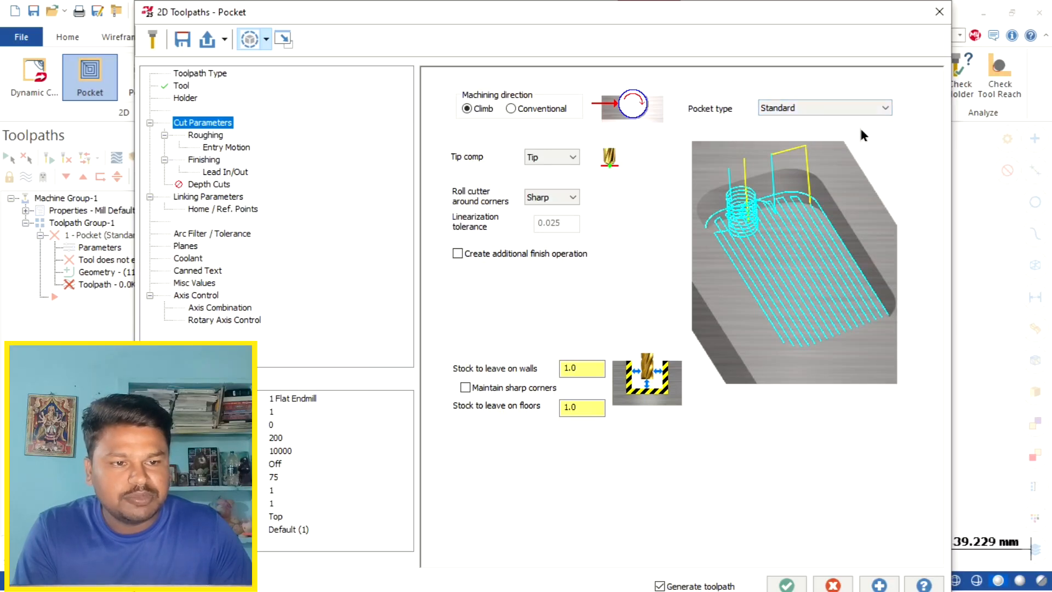
pyautogui.click(884, 107)
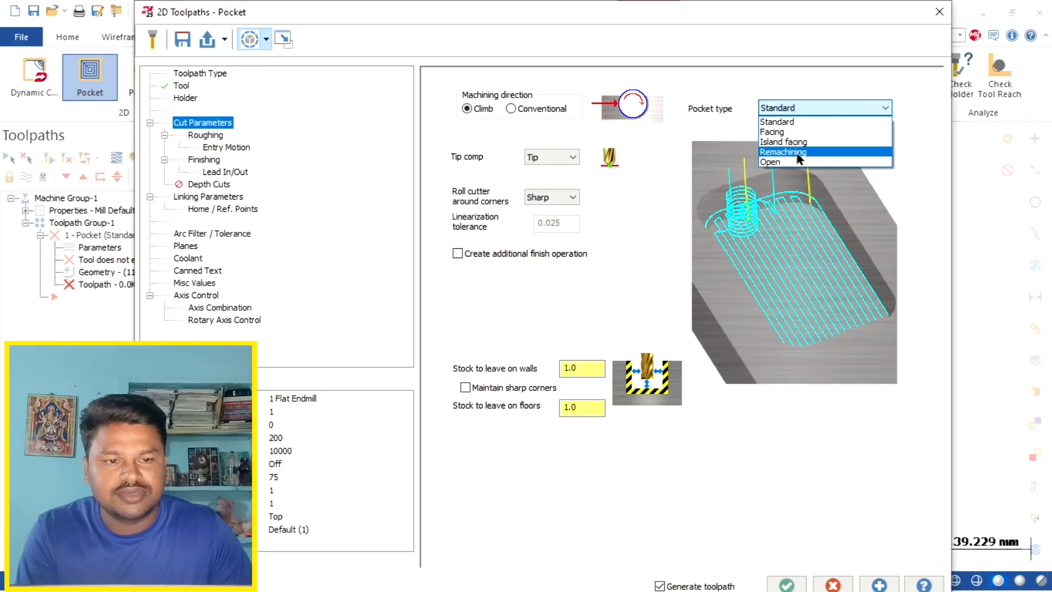
pyautogui.click(785, 122)
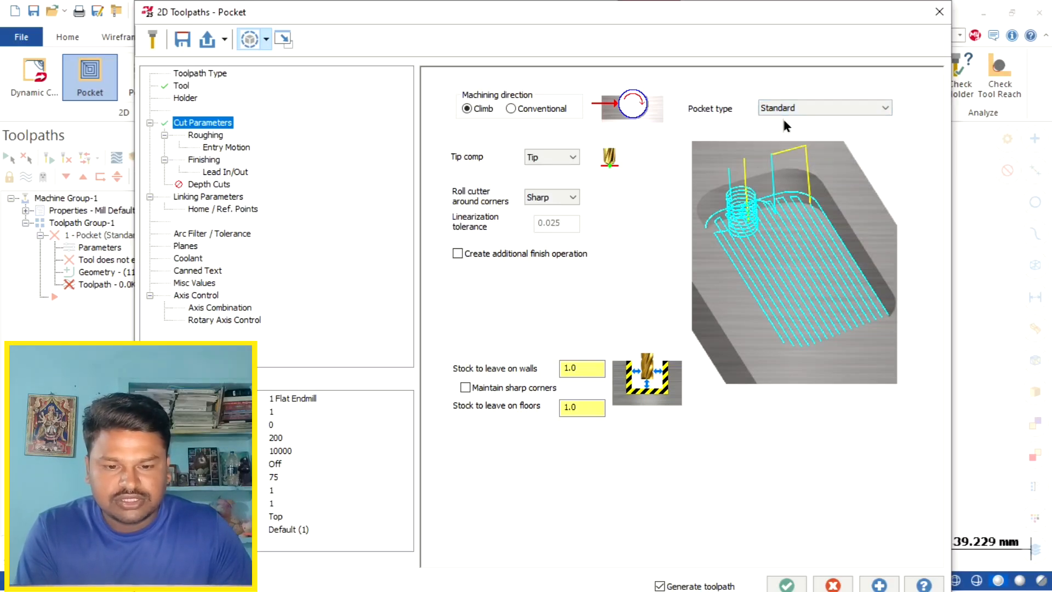
pyautogui.doubleClick(573, 368)
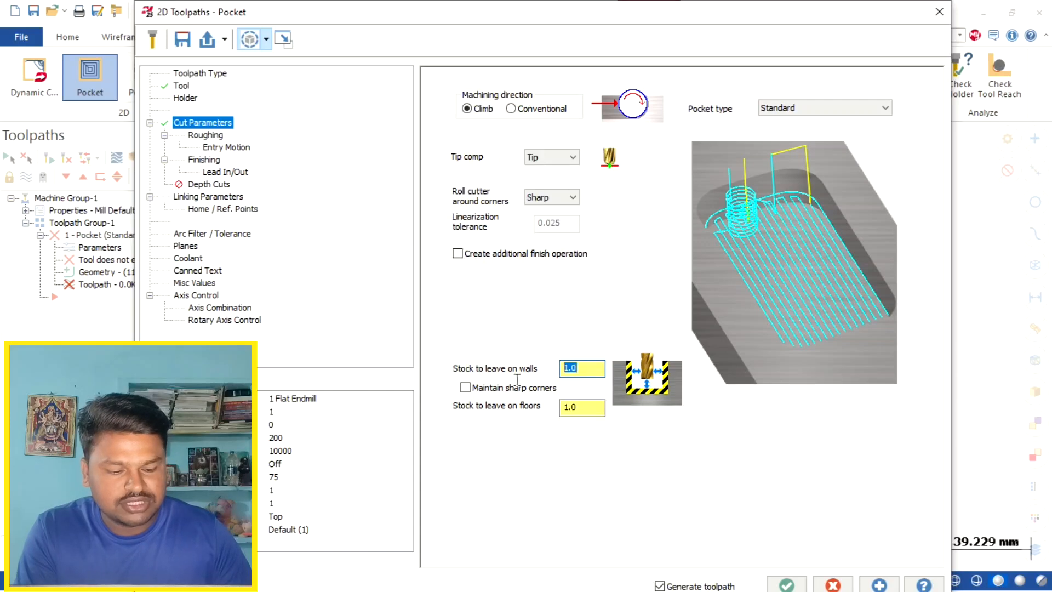
pyautogui.write('0')
pyautogui.doubleClick(585, 406)
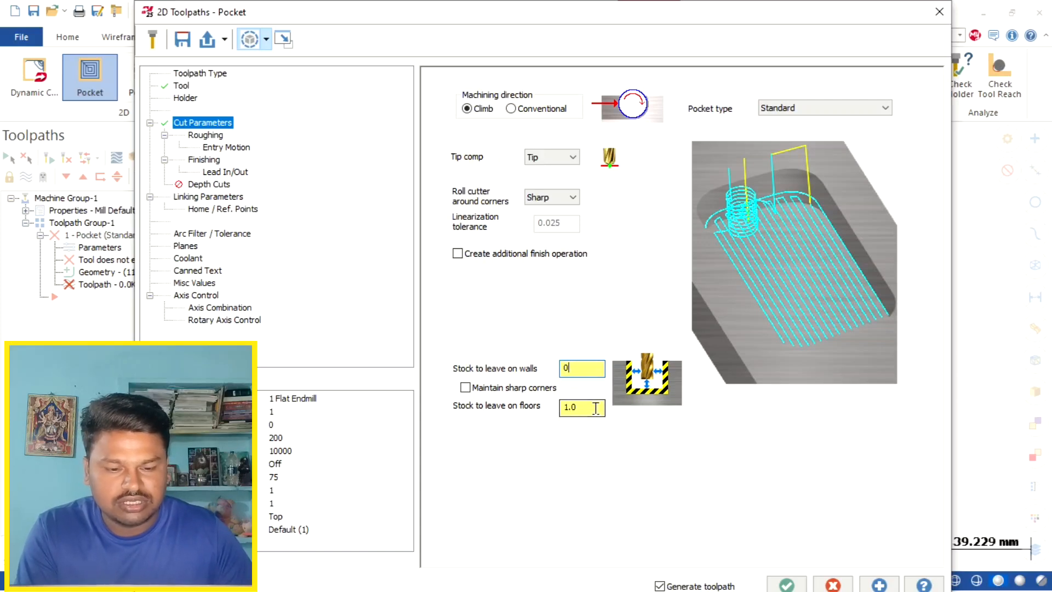
pyautogui.write('0')
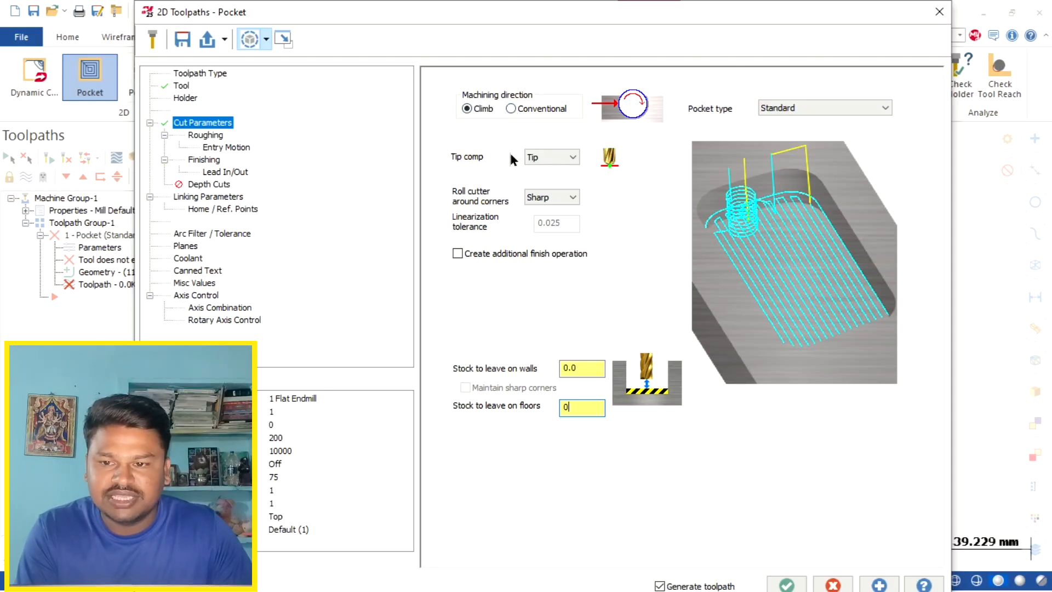
# Choose the Parallel Spiral cutting method for roughing and check the stepover percentage and distance.
pyautogui.click(204, 137)
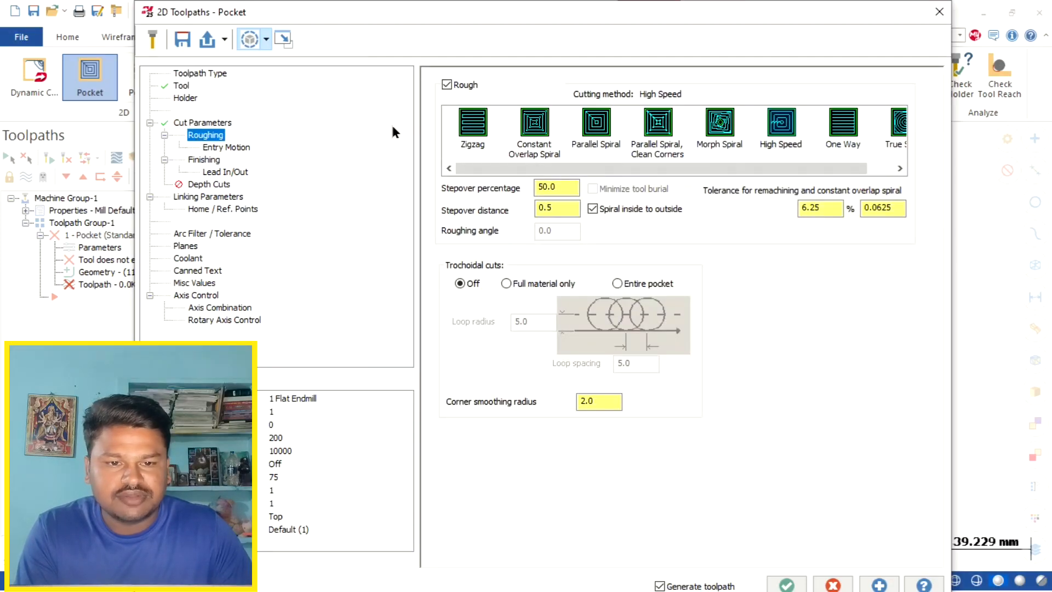
pyautogui.click(602, 130)
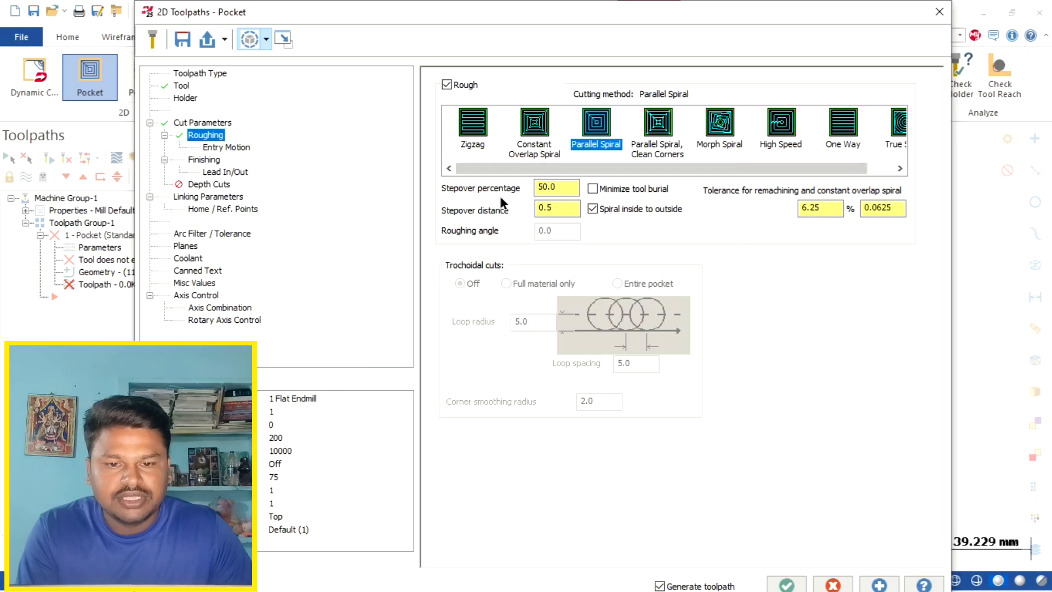
pyautogui.click(564, 185)
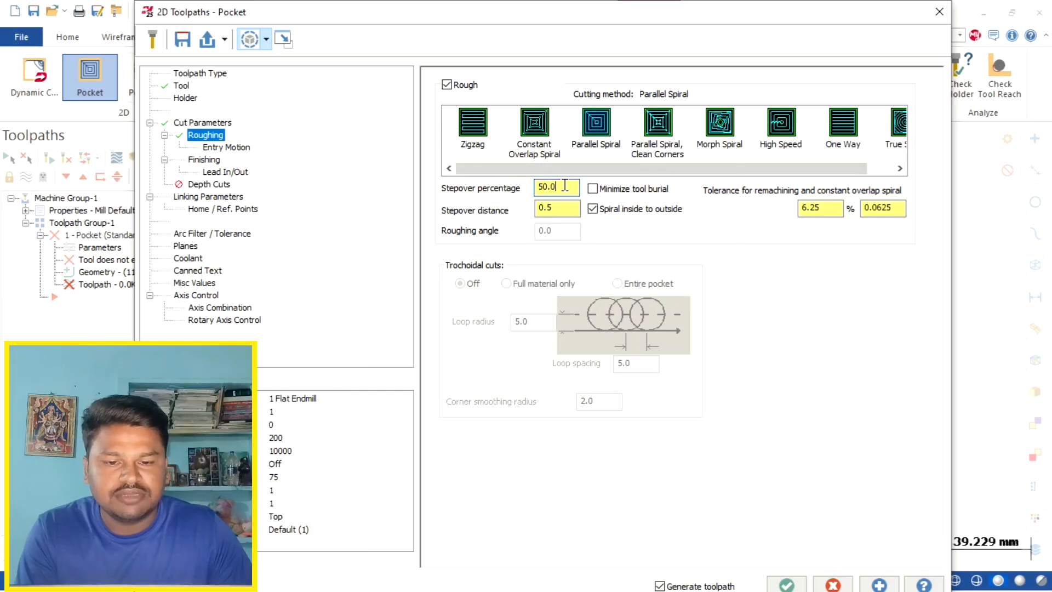
pyautogui.click(561, 205)
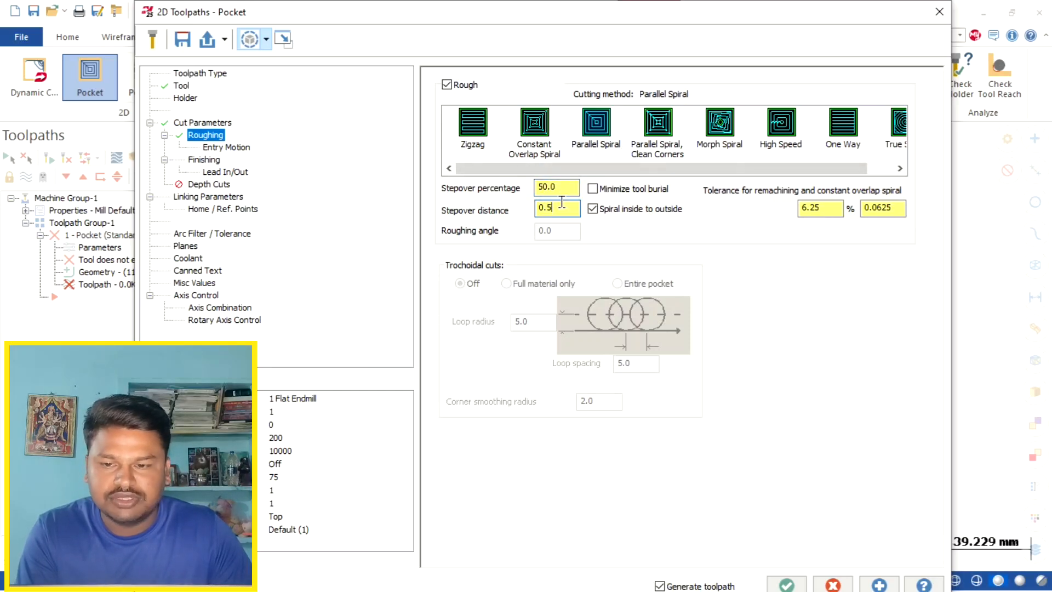
# Review the helix entry motion's minimum and maximum radius, Z and XY clearance, and plunge angle.
pyautogui.click(217, 147)
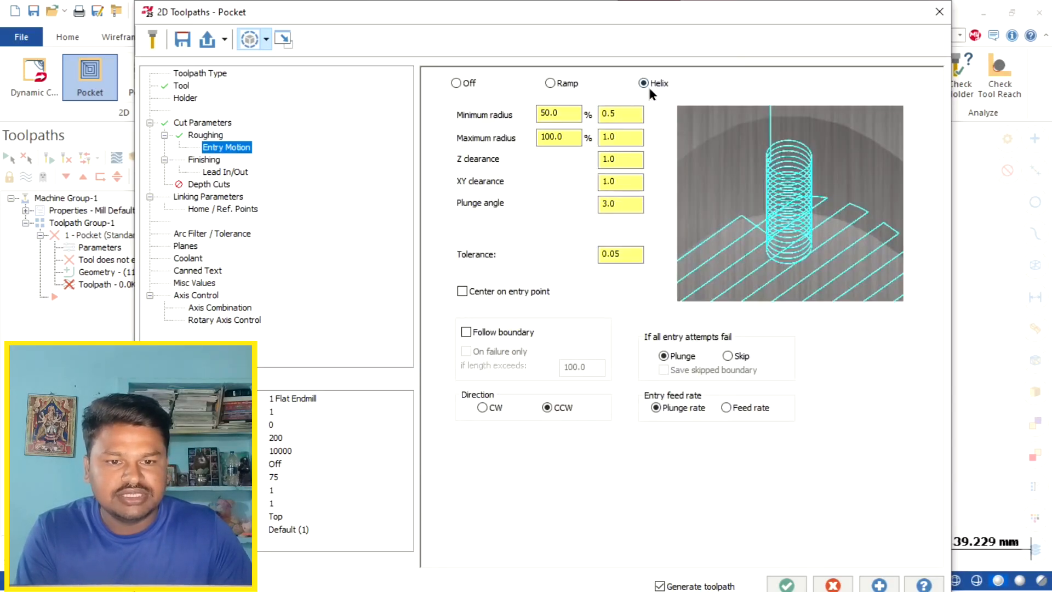
pyautogui.click(620, 114)
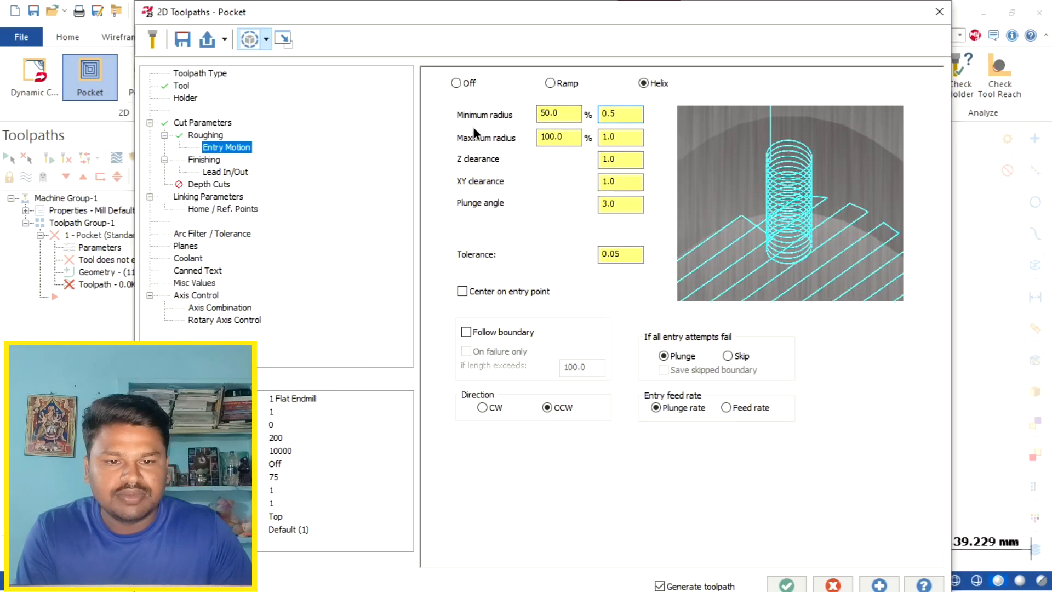
pyautogui.click(564, 137)
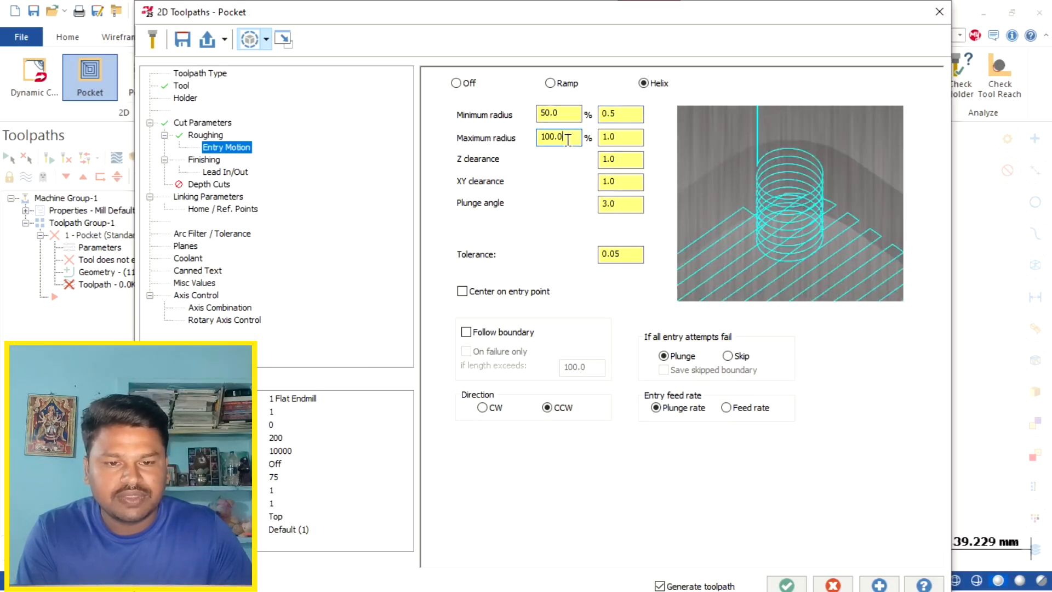
pyautogui.click(628, 158)
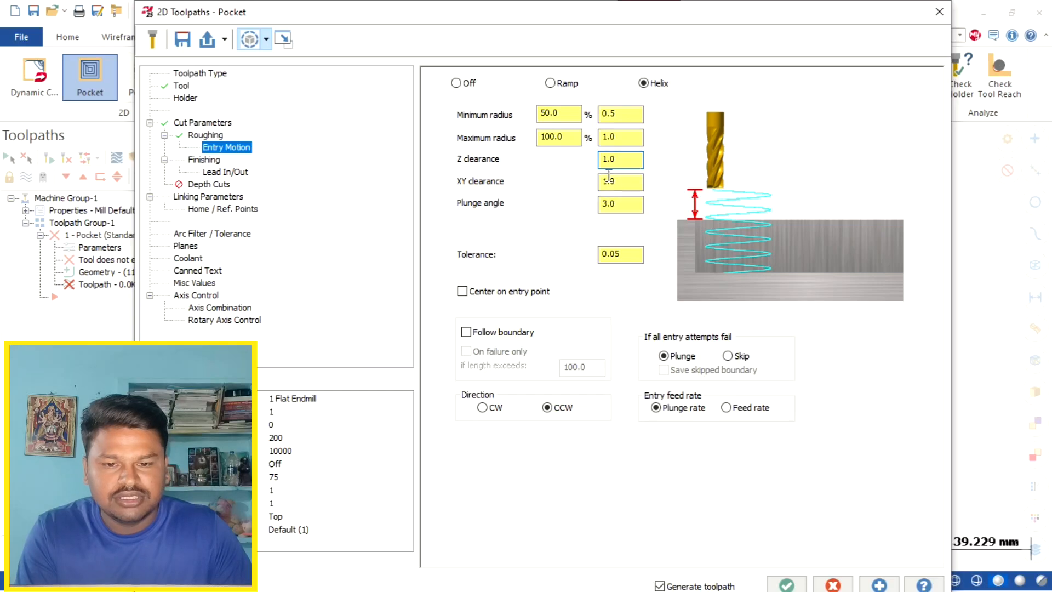
pyautogui.click(626, 181)
pyautogui.click(629, 181)
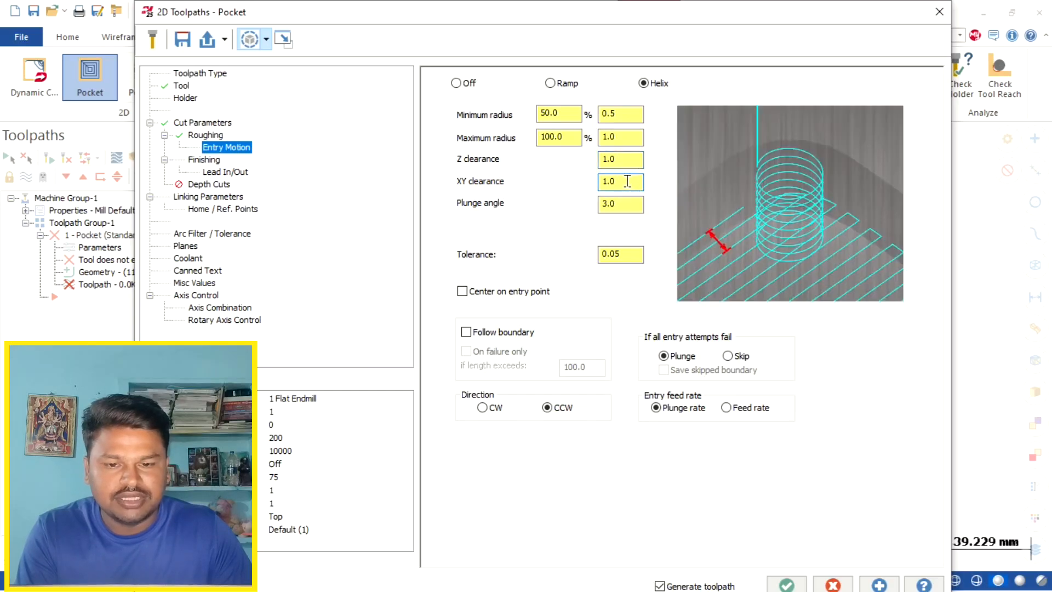
pyautogui.click(620, 204)
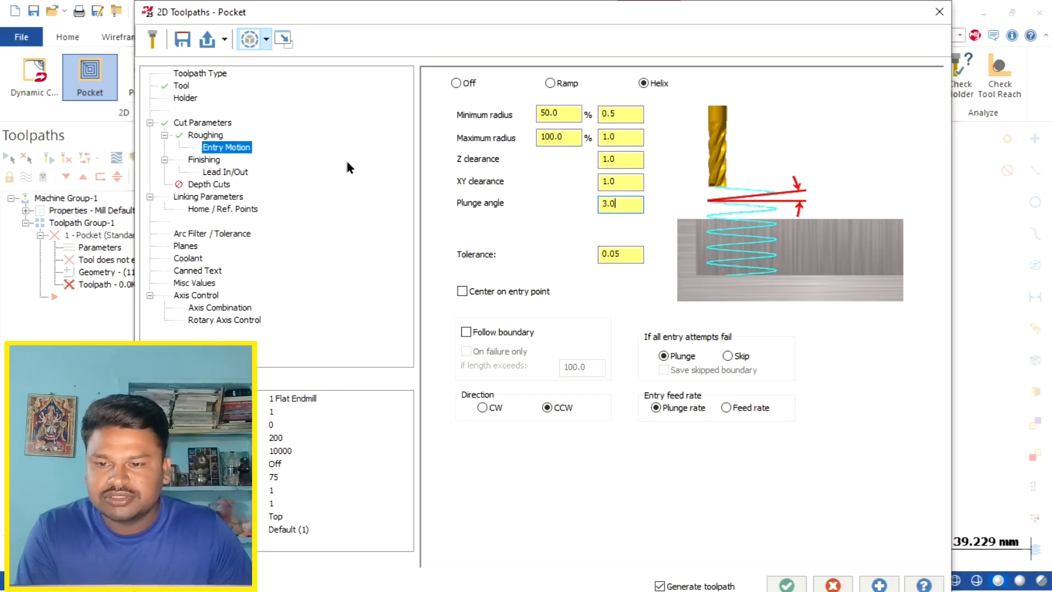
# Review the finish pass count, spacing and feed speed overrides, and enable Keep tool down for the finishing passes.
pyautogui.click(204, 163)
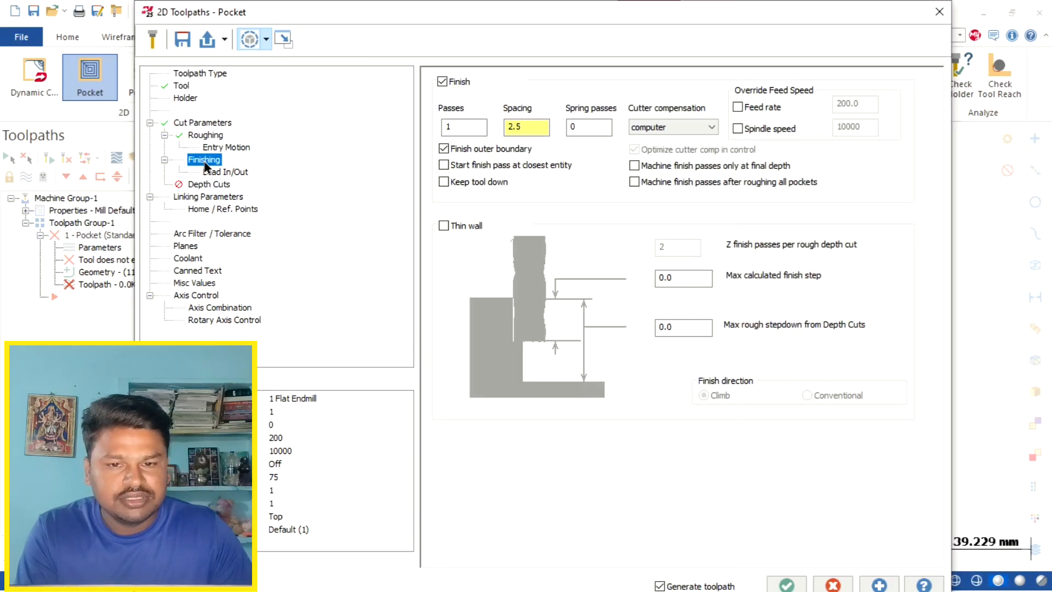
pyautogui.click(457, 126)
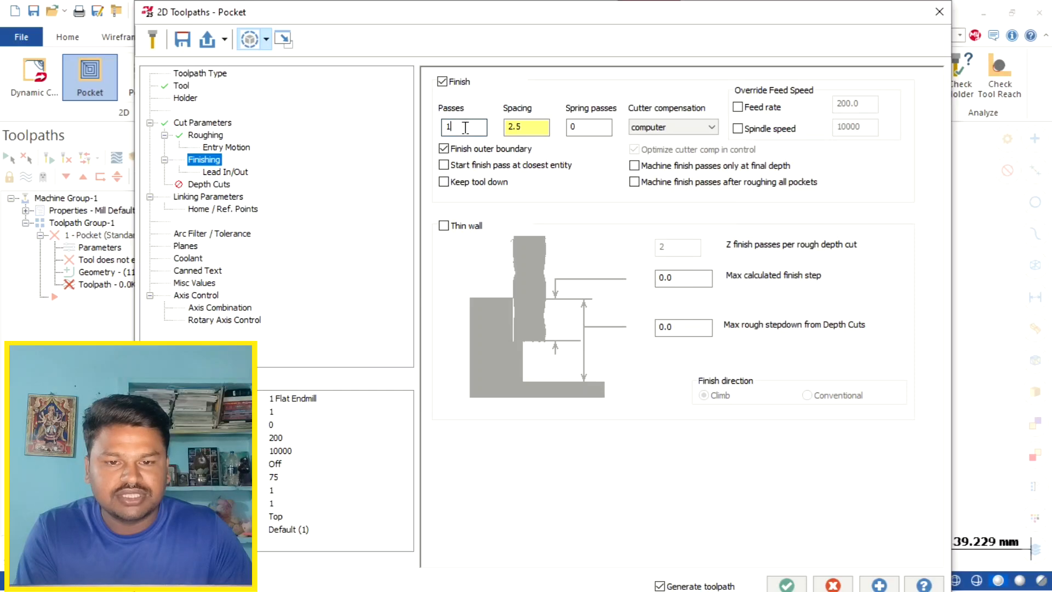
pyautogui.click(538, 128)
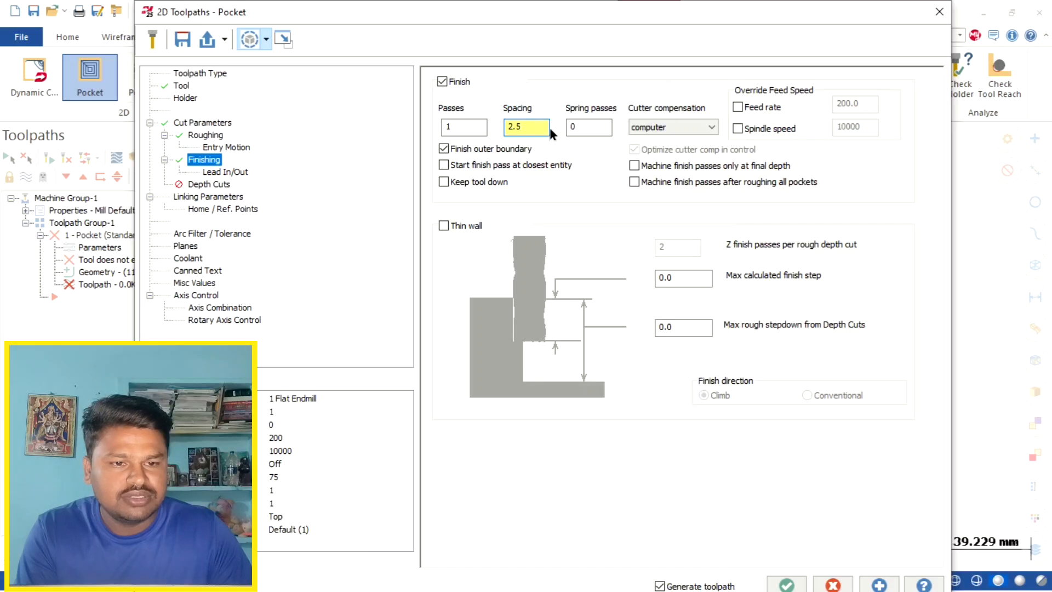
pyautogui.click(737, 107)
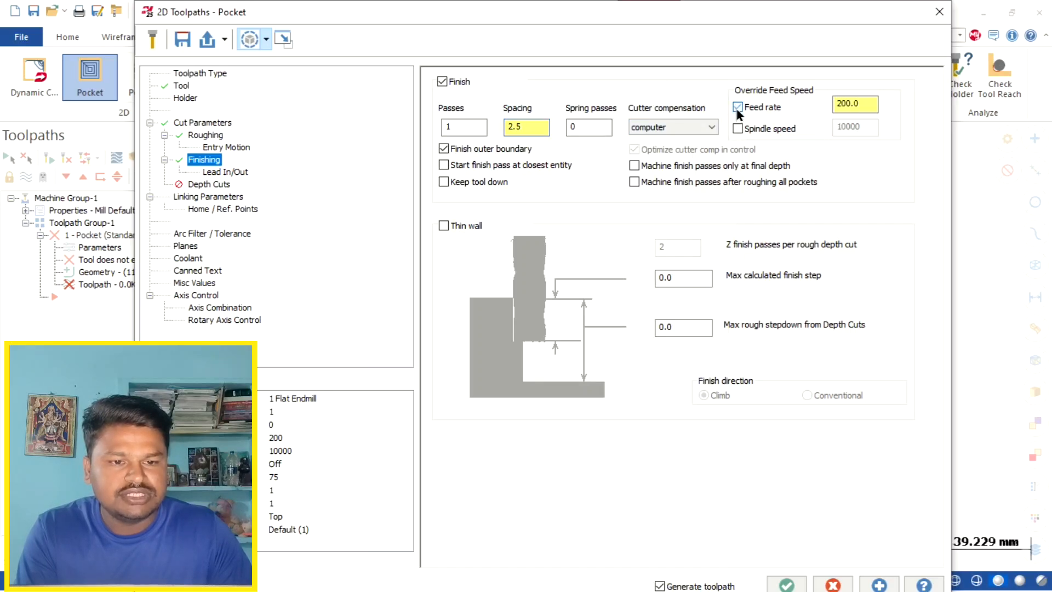
pyautogui.click(738, 128)
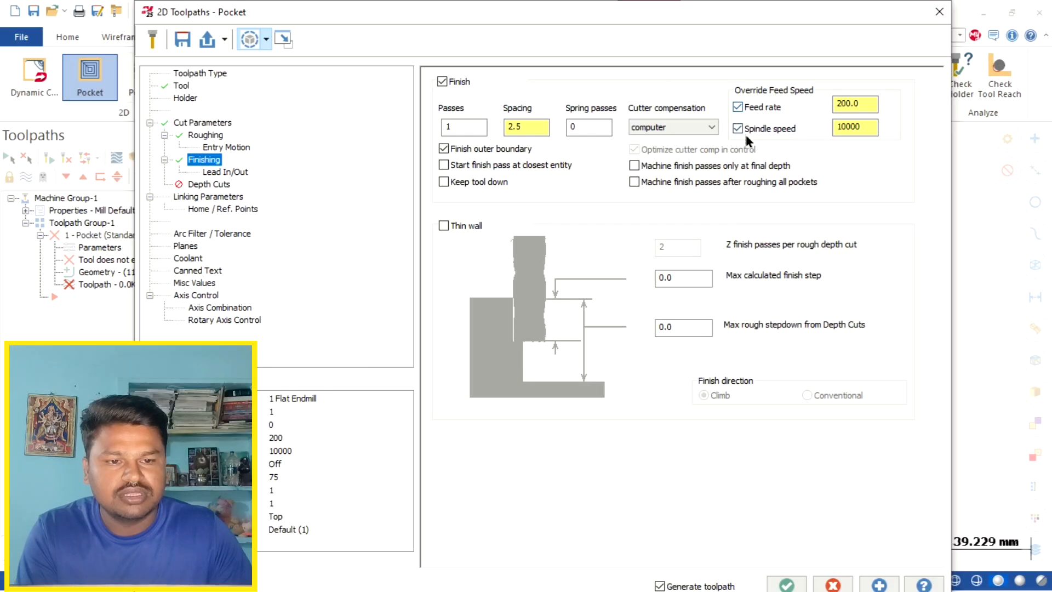
pyautogui.click(737, 107)
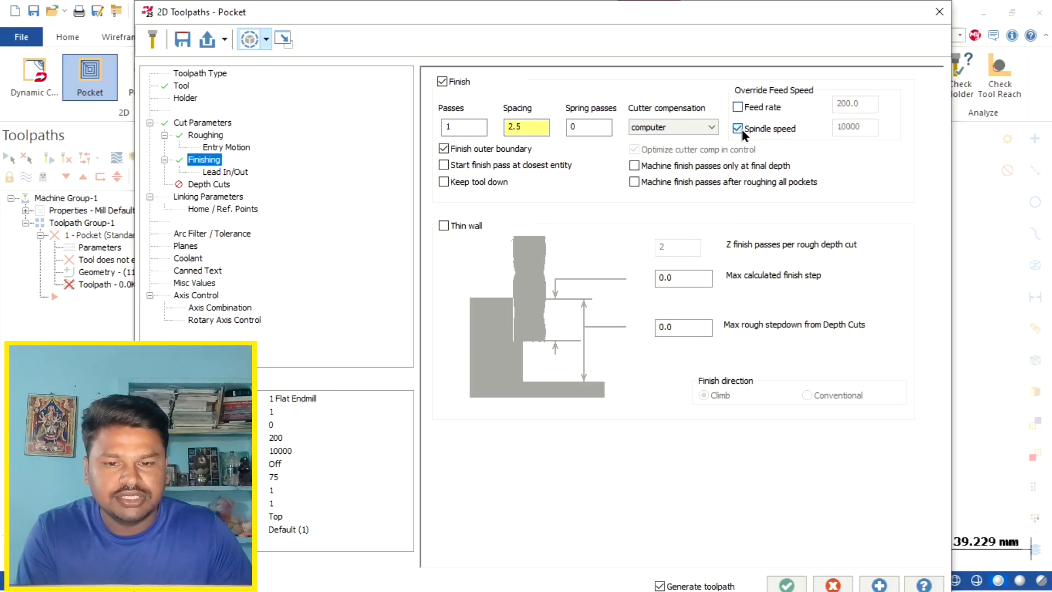
pyautogui.click(448, 182)
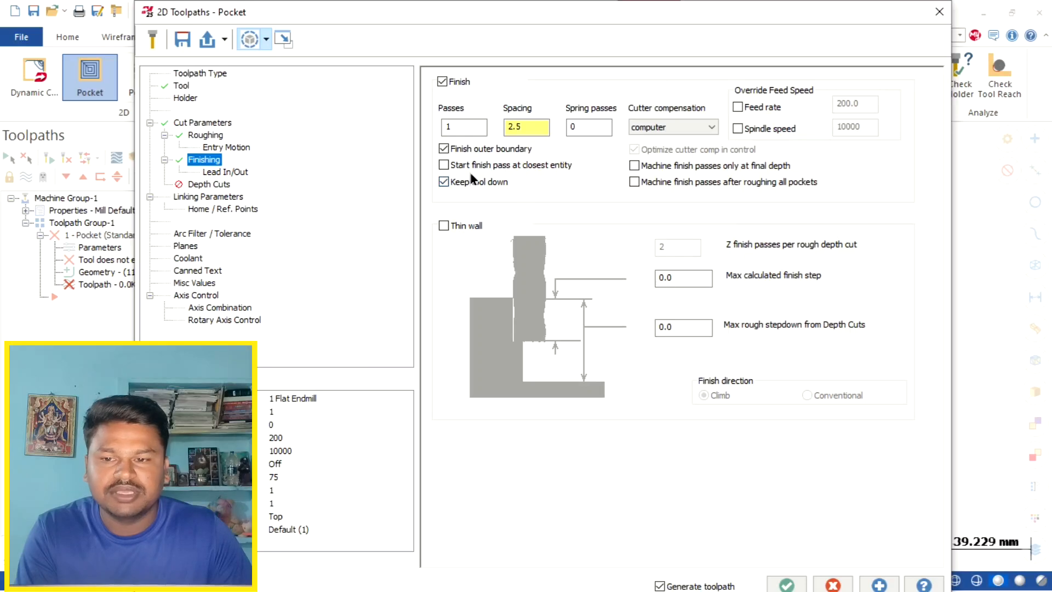
# Set the finishing lead-in's entry line length to 50% and entry arc radius to 50%.
pyautogui.click(226, 172)
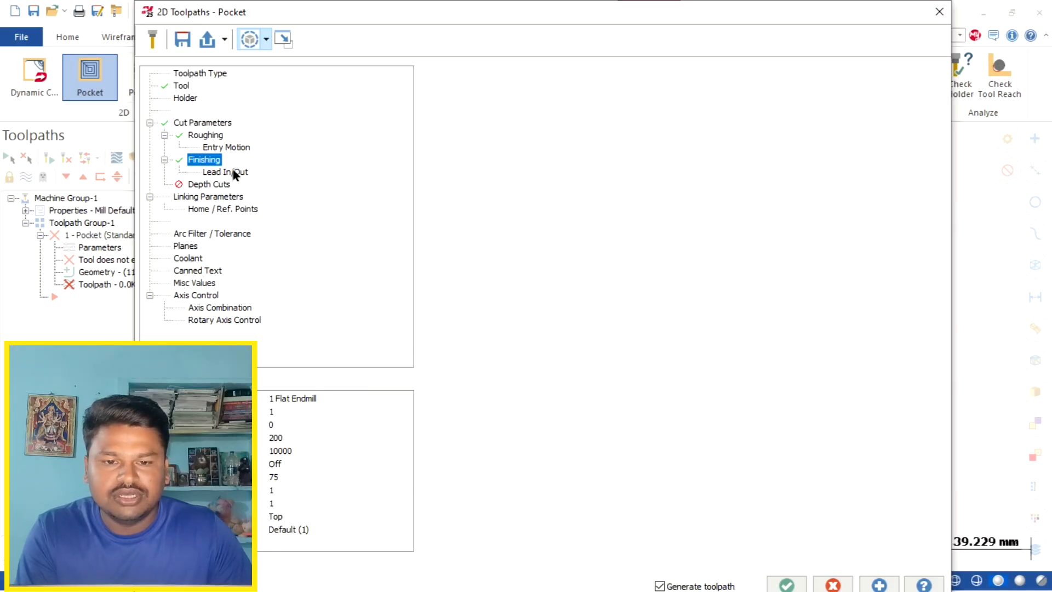
pyautogui.doubleClick(520, 165)
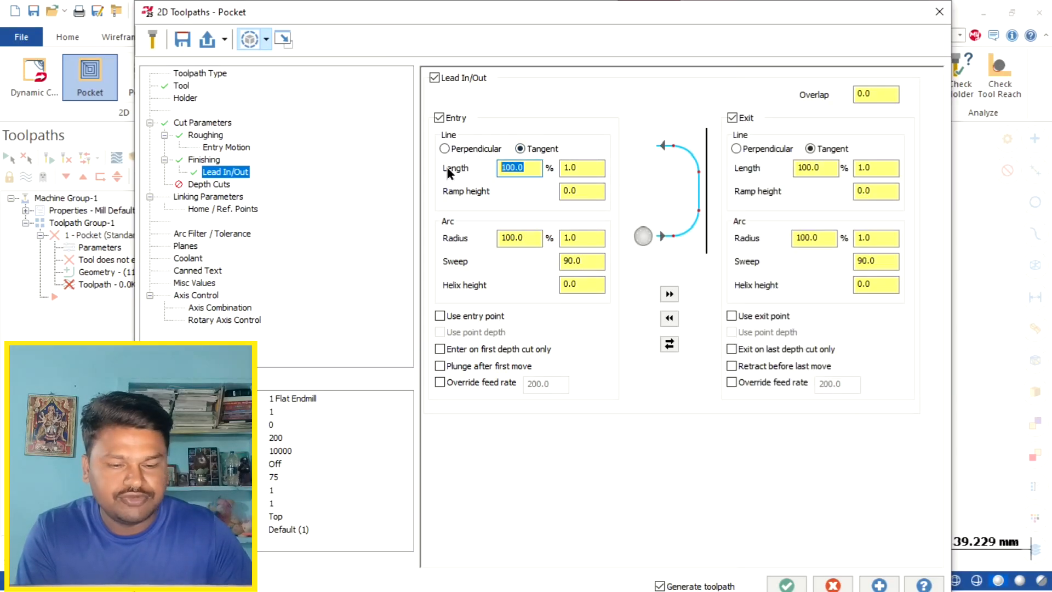
pyautogui.write('50')
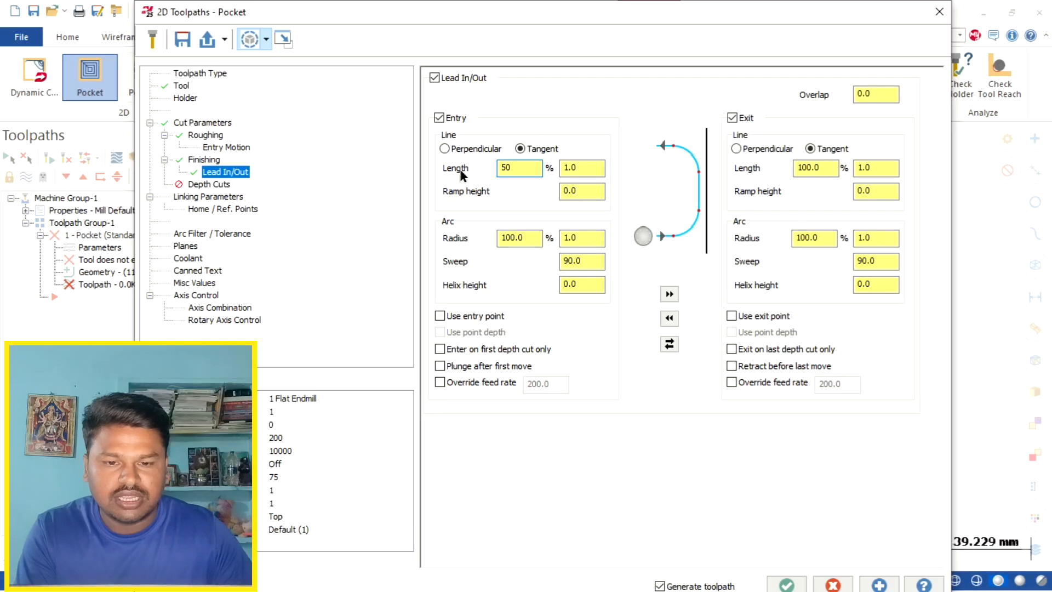
pyautogui.doubleClick(534, 237)
pyautogui.write('5')
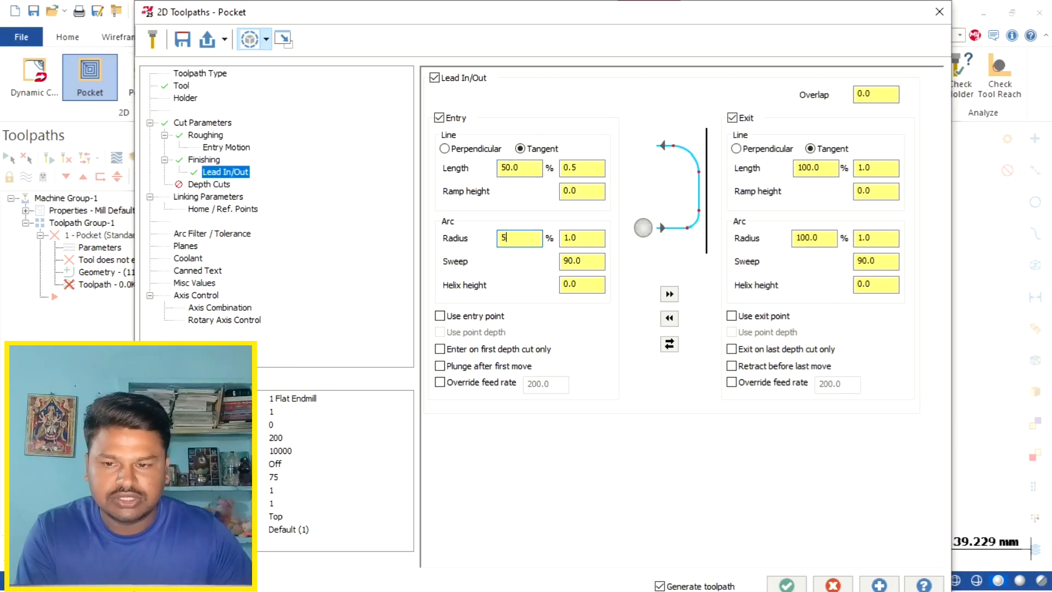
pyautogui.write('0')
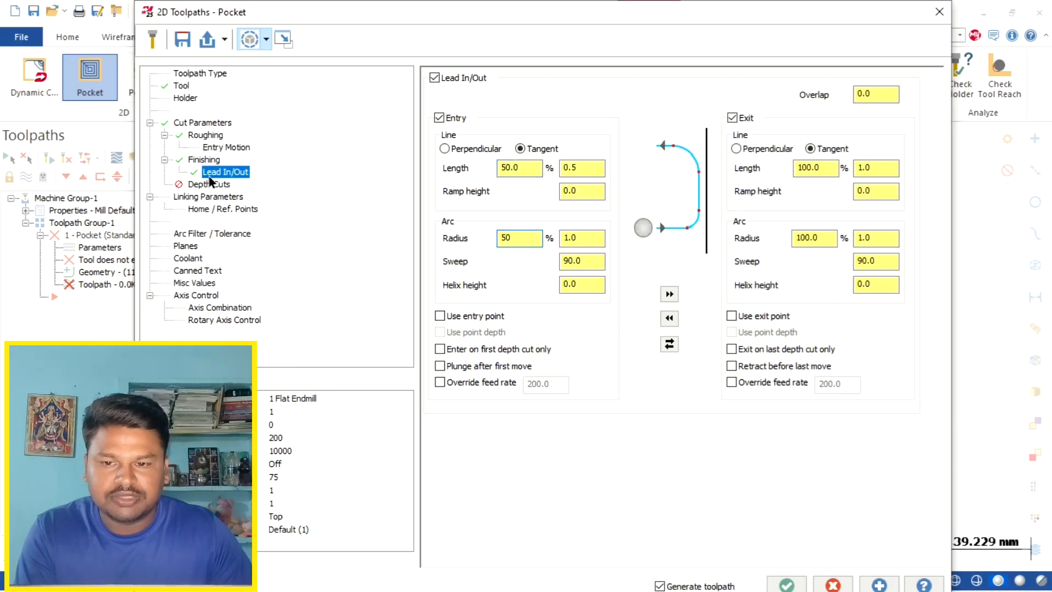
# Enable depth cuts with a maximum rough step of 0.05 and the Keep tool down option.
pyautogui.click(211, 185)
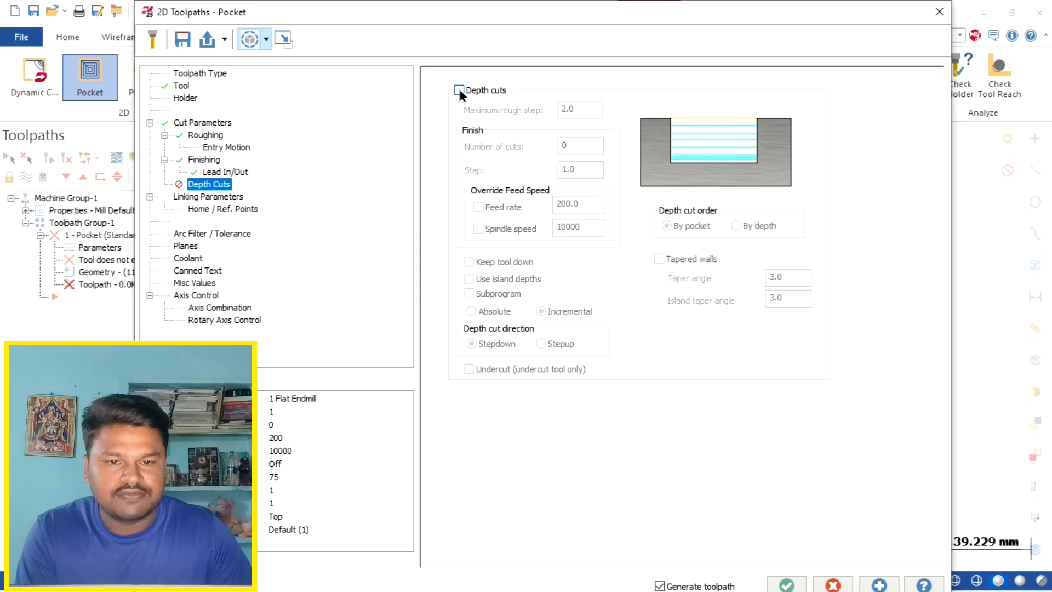
pyautogui.click(459, 89)
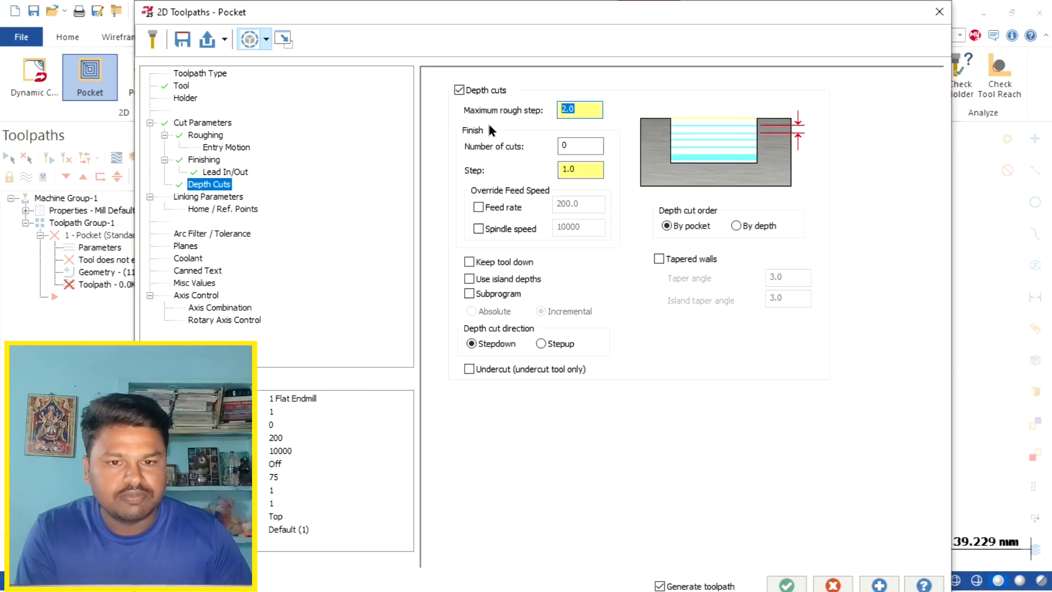
pyautogui.write('0.05')
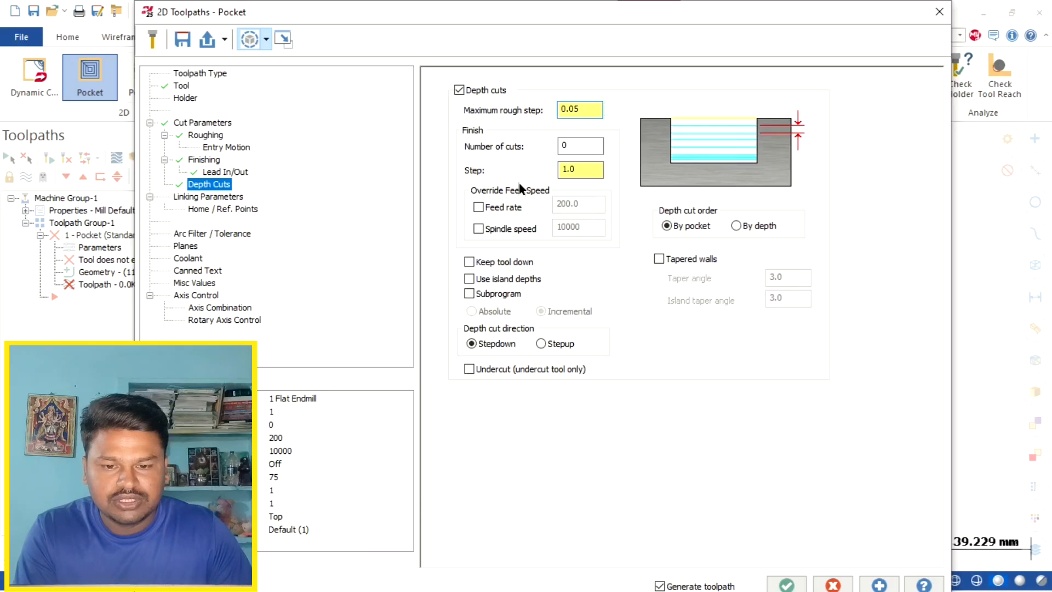
pyautogui.click(469, 263)
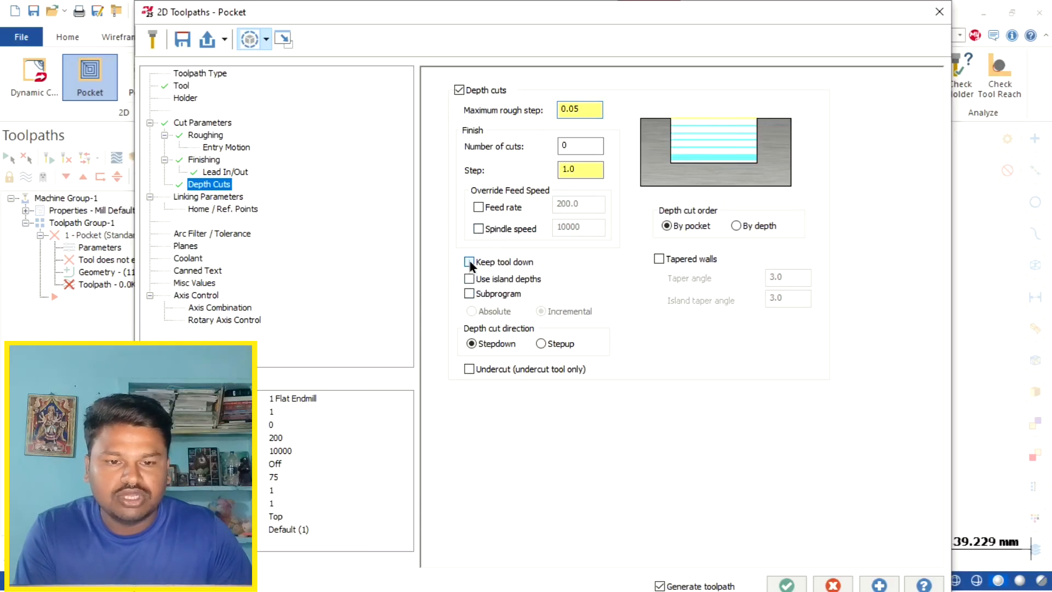
# Enable the clearance height in the linking parameters and set it to 30.
pyautogui.click(184, 197)
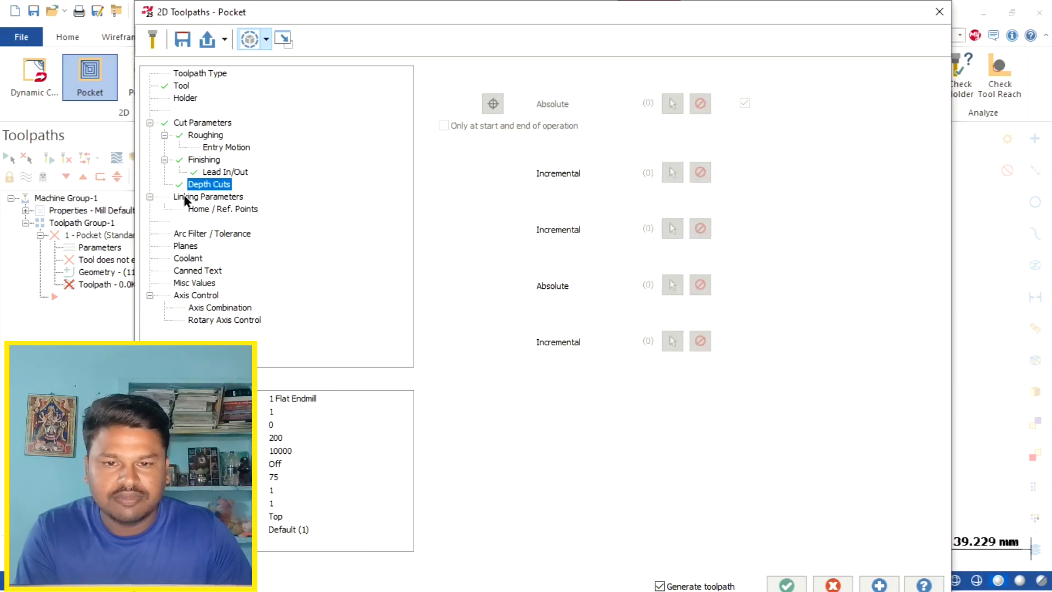
pyautogui.click(438, 80)
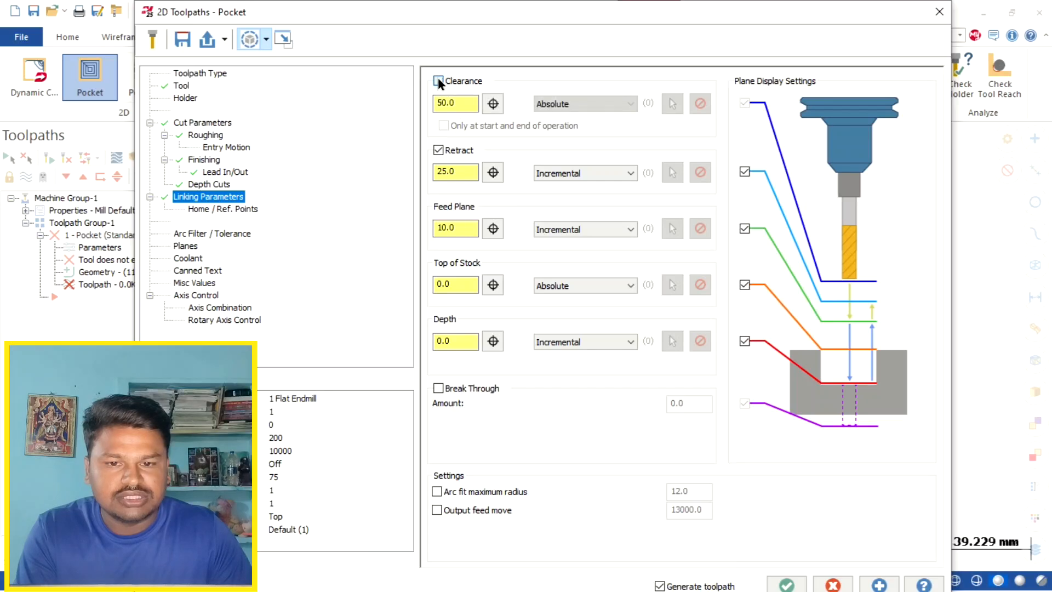
pyautogui.doubleClick(446, 103)
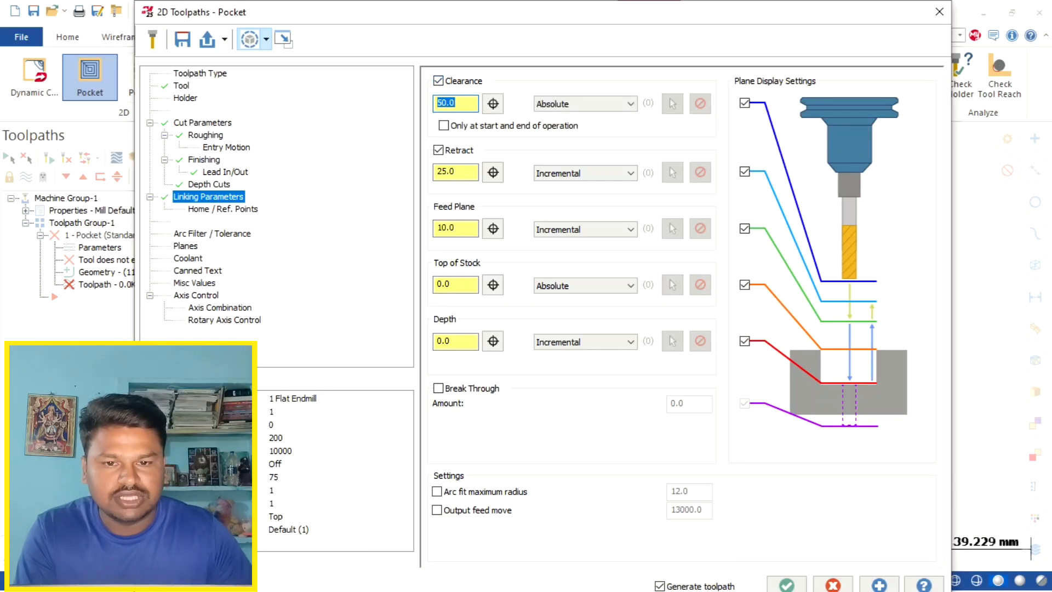
pyautogui.write('30')
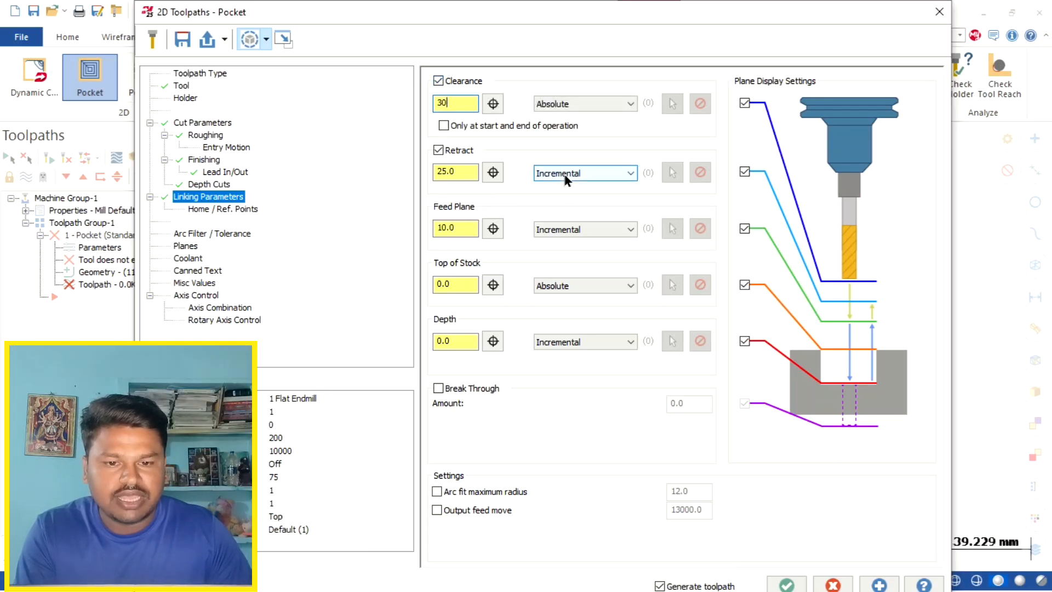
# Make the retract, feed plane, top of stock and depth heights Absolute, and set the depth to -3.
pyautogui.click(584, 173)
pyautogui.click(553, 194)
pyautogui.click(564, 228)
pyautogui.click(554, 242)
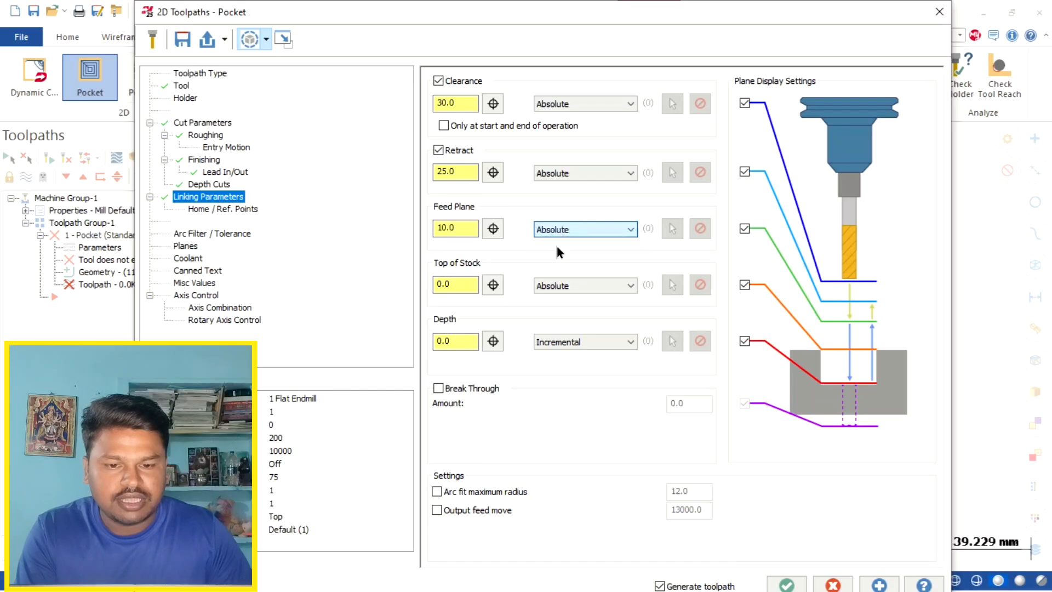
pyautogui.click(552, 285)
pyautogui.click(547, 302)
pyautogui.click(548, 342)
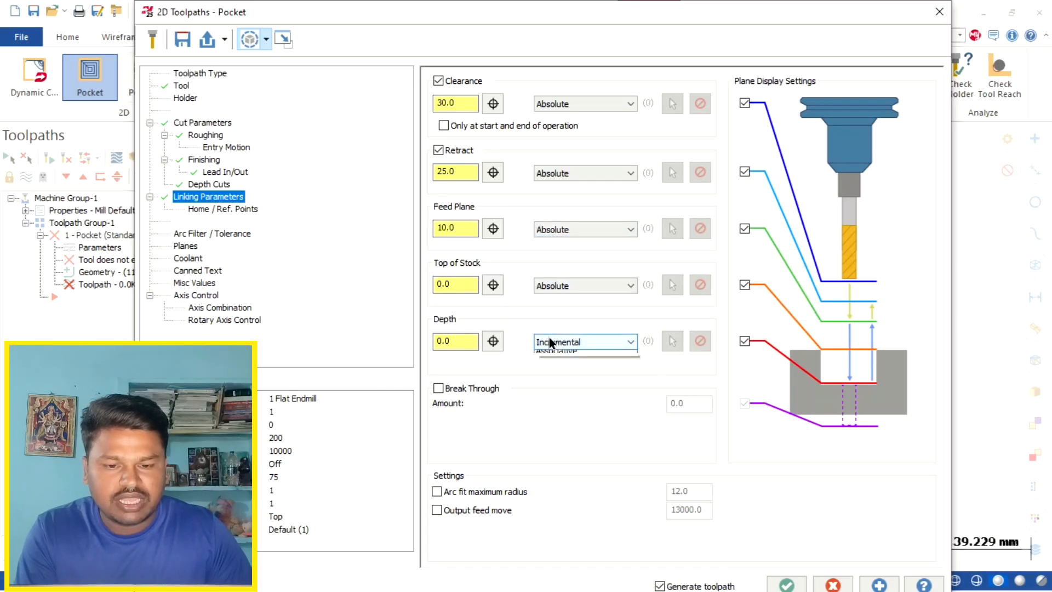
pyautogui.click(547, 356)
pyautogui.doubleClick(452, 340)
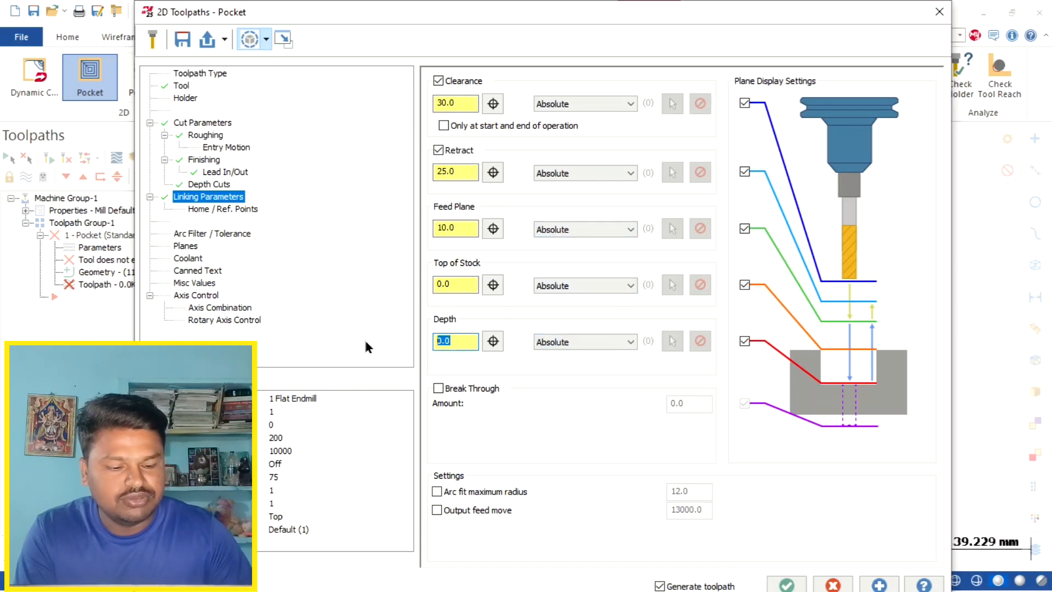
pyautogui.write('-3')
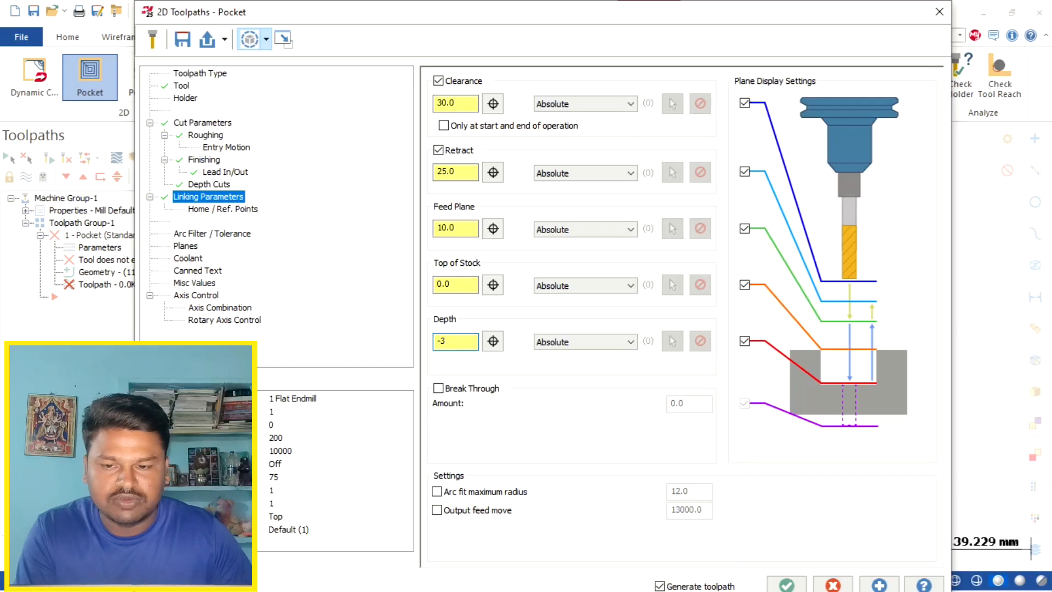
# Check the planes, switch flood coolant on, and accept the parameters to generate the pocket toolpath.
pyautogui.click(185, 246)
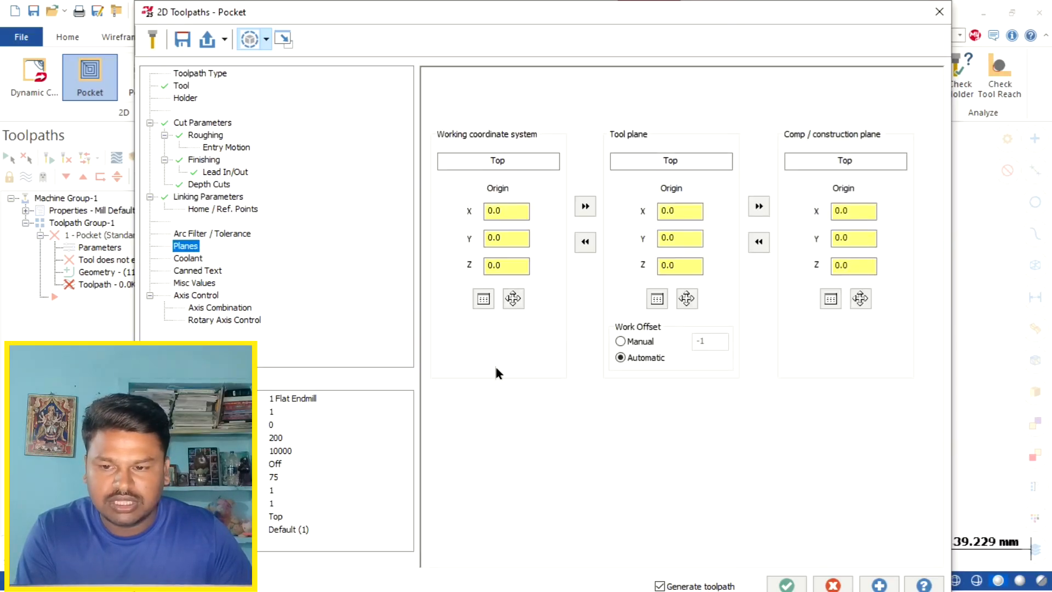
pyautogui.click(181, 260)
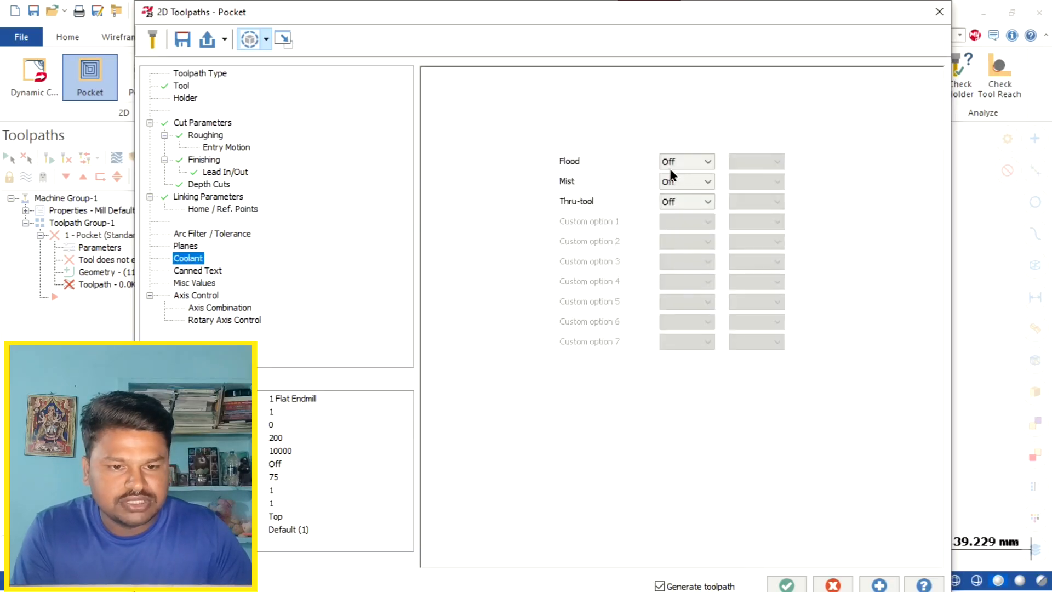
pyautogui.click(685, 162)
pyautogui.click(671, 175)
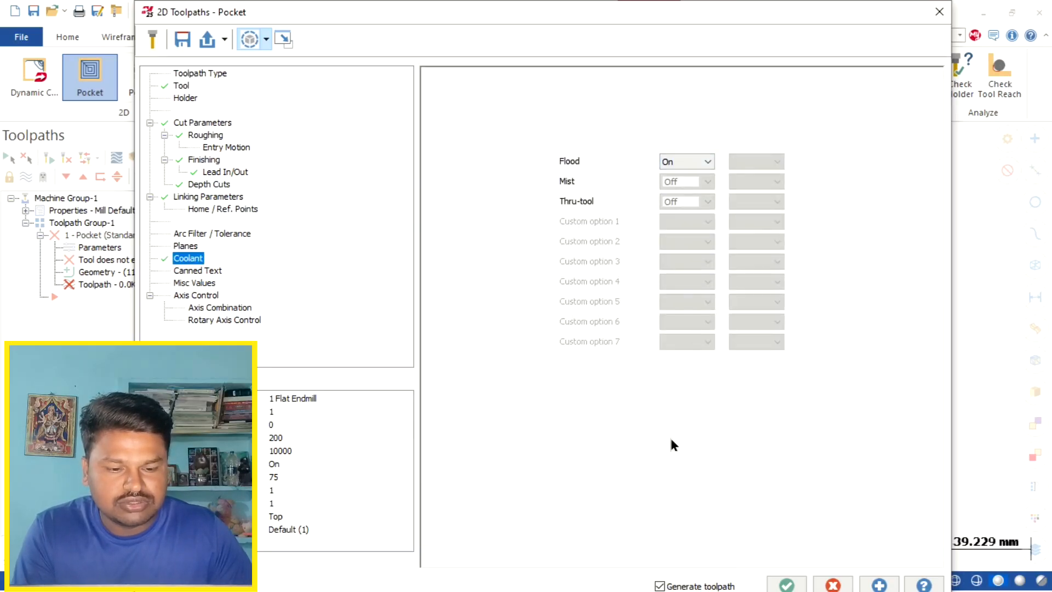
pyautogui.click(784, 584)
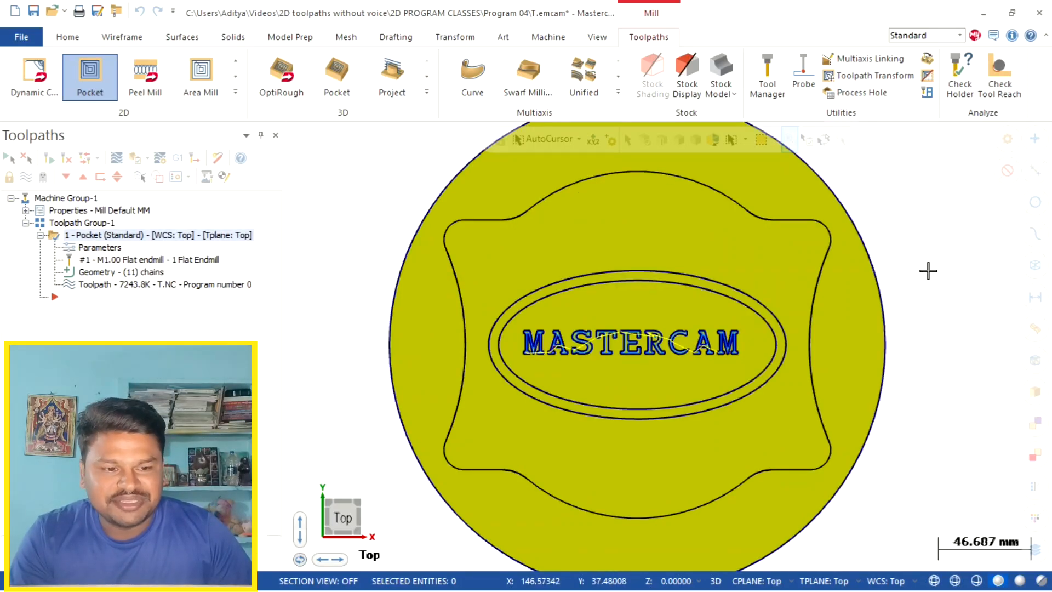
# Examine the lettering's pocket toolpath and open its chain geometry to inspect the selected chains.
pyautogui.scroll(3, 920, 332)
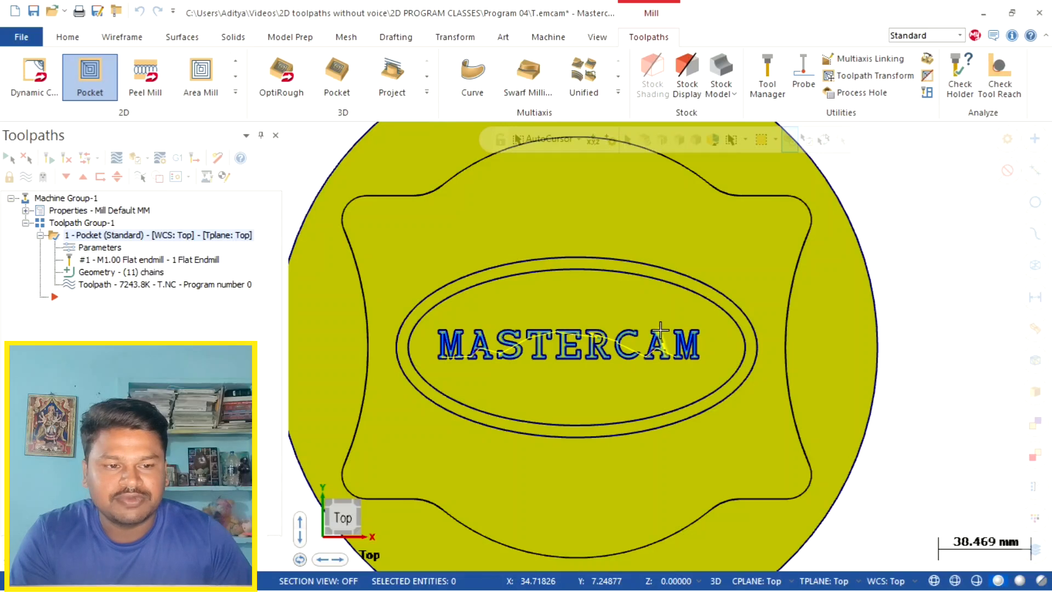
pyautogui.scroll(-1, 906, 232)
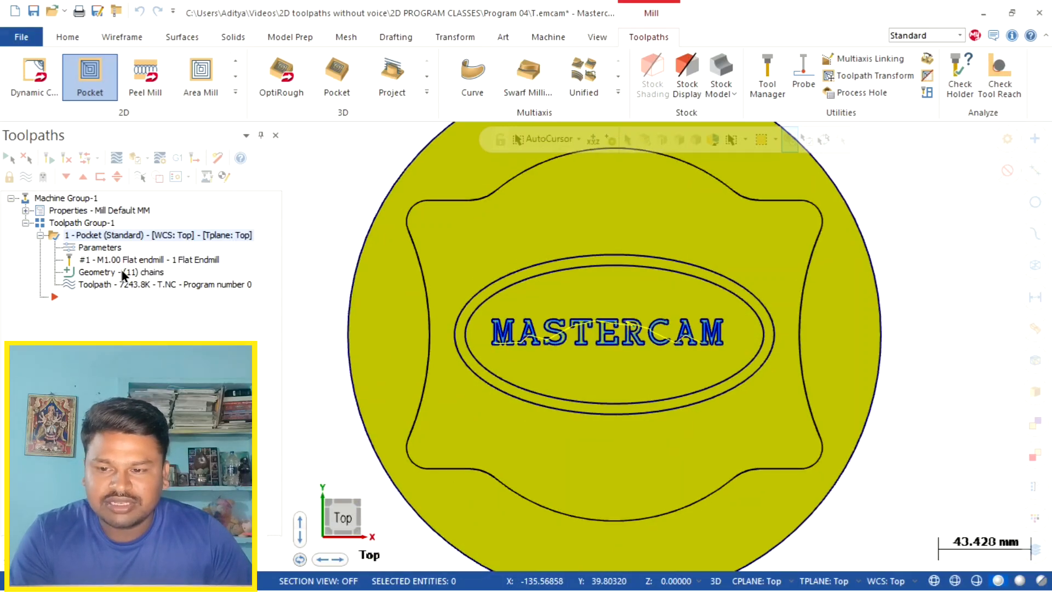
pyautogui.click(88, 272)
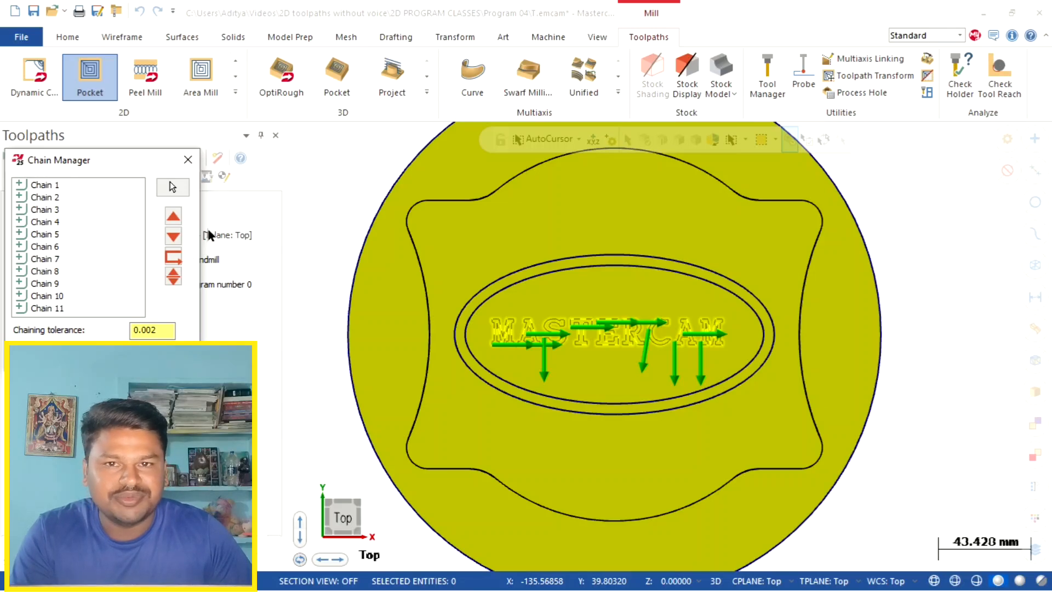
pyautogui.scroll(1, 720, 319)
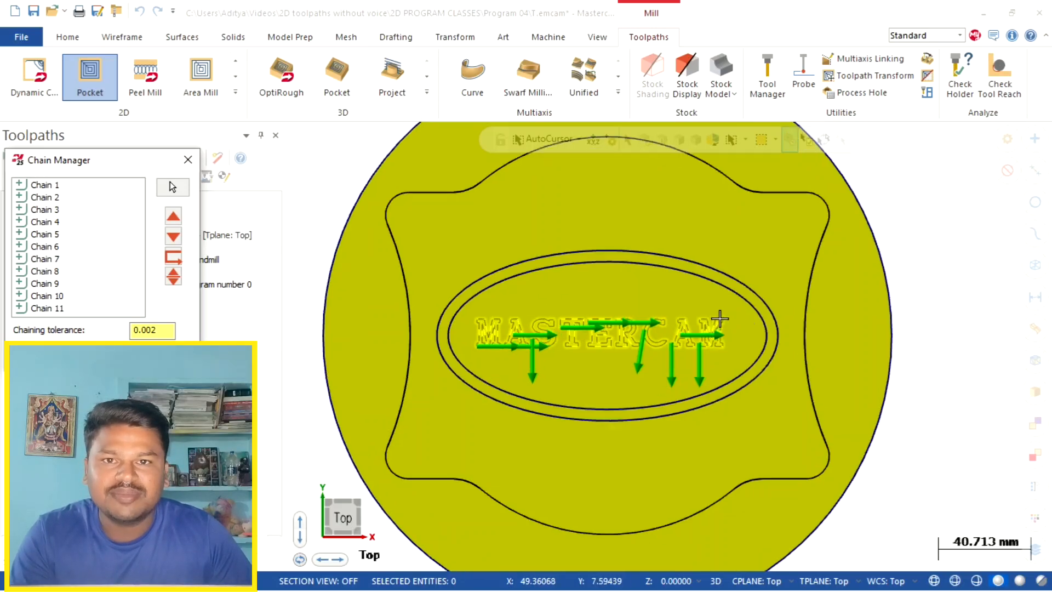
pyautogui.scroll(1, 720, 319)
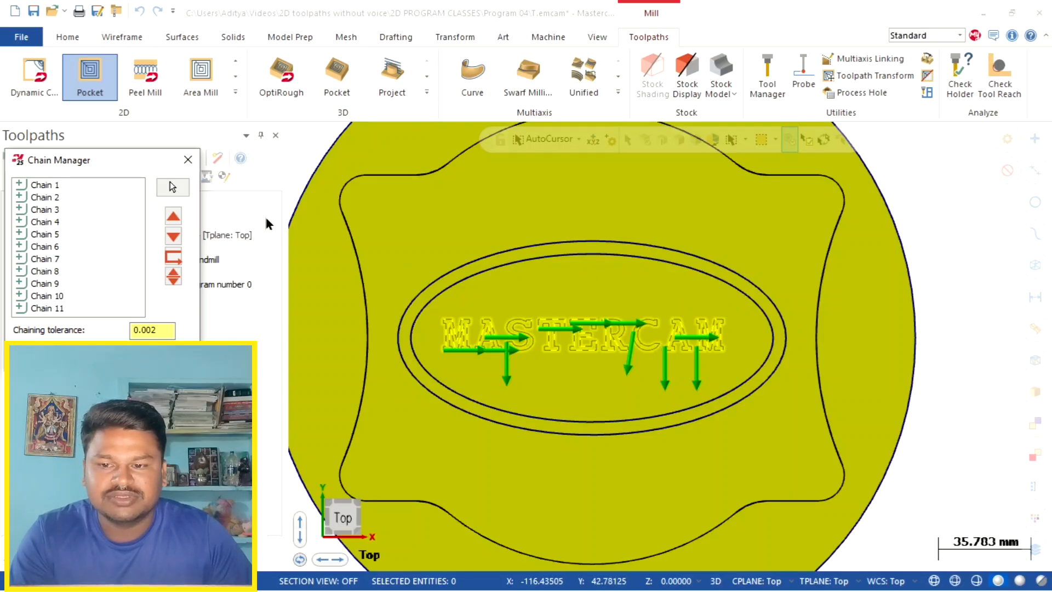
# Try to pick the inner ellipse around the lettering from the pocket's chain selection.
pyautogui.click(179, 187)
pyautogui.click(465, 276)
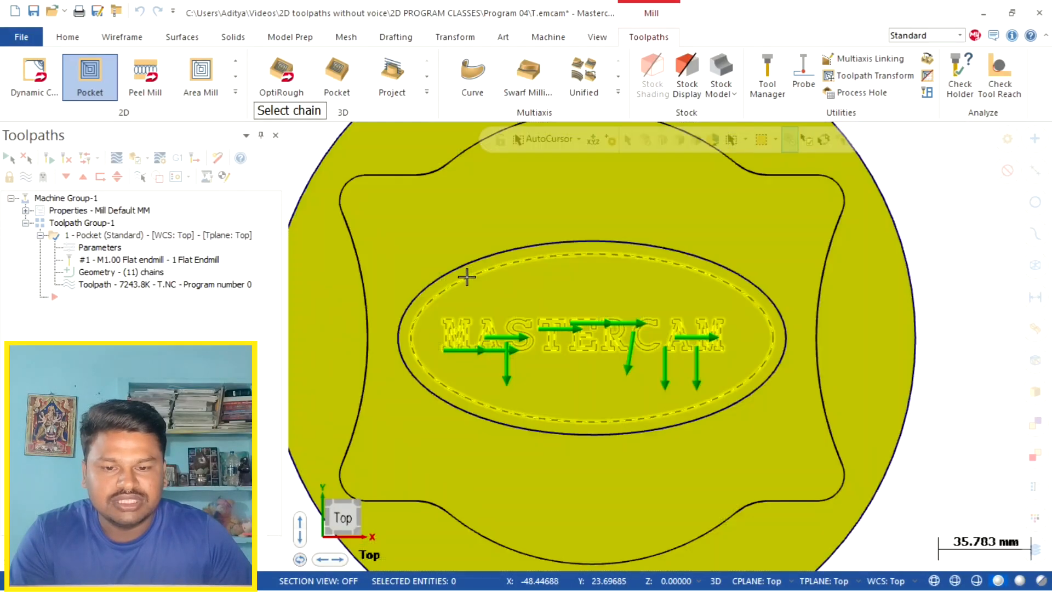
pyautogui.click(592, 298)
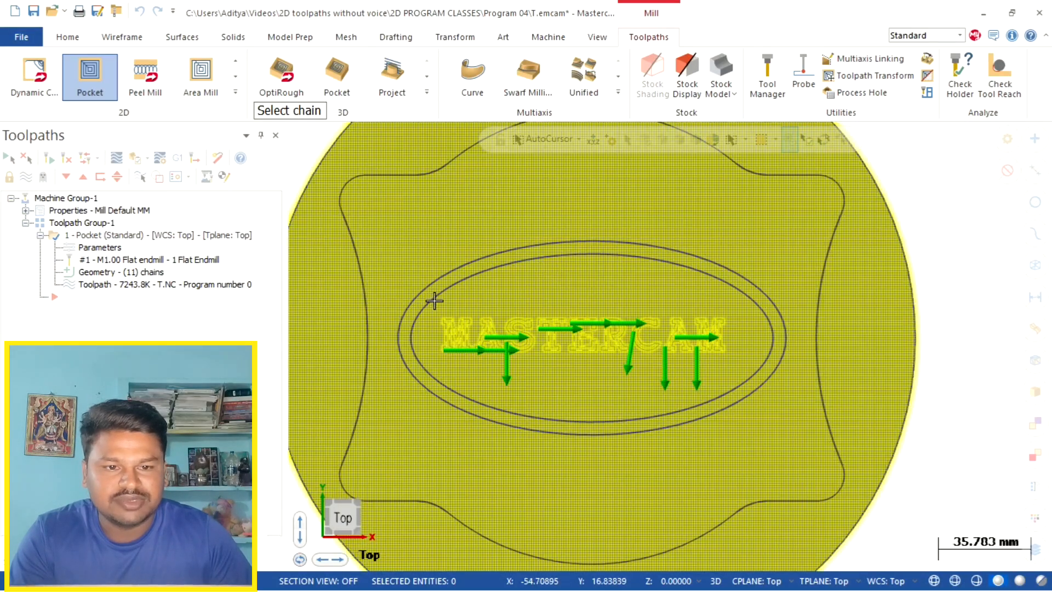
pyautogui.click(659, 264)
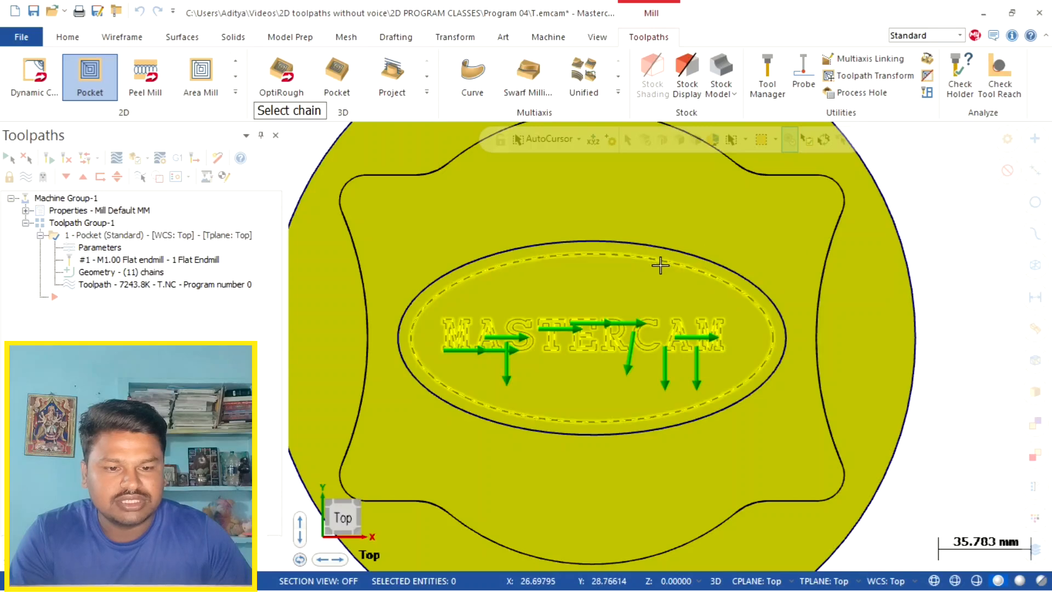
pyautogui.scroll(-2, 610, 272)
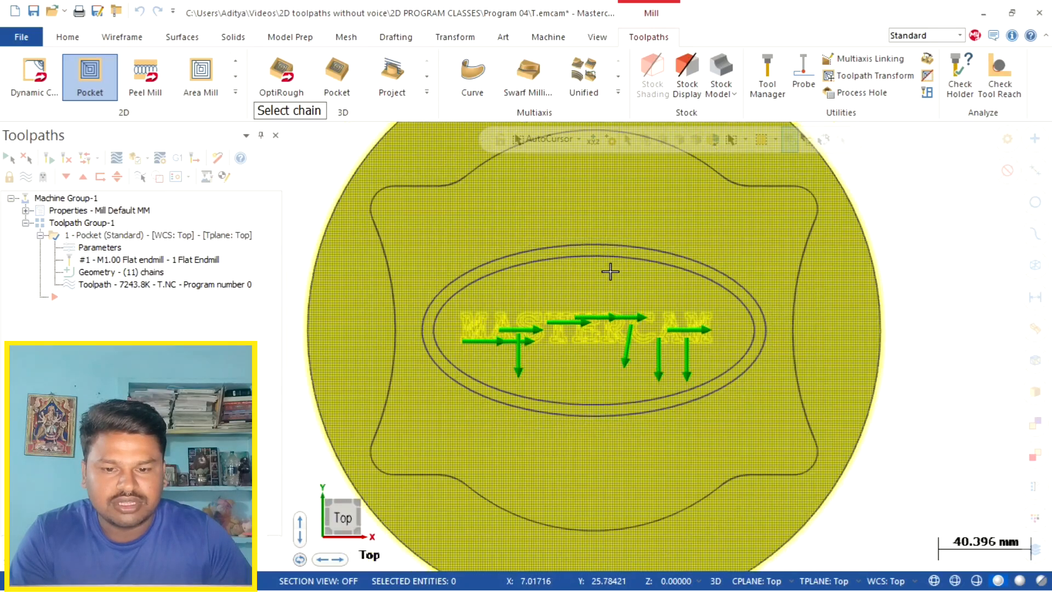
pyautogui.scroll(1, 444, 257)
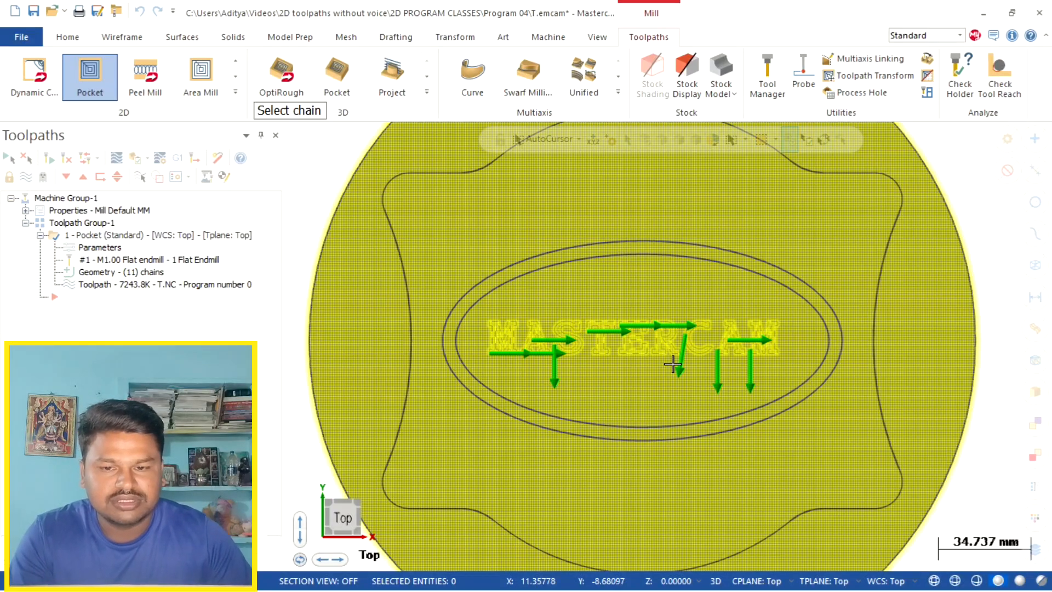
# Rechain the whole pocket with a window around the MASTERCAM lettering and the inner ellipse, using a start point on the ellipse's edge.
pyautogui.click(115, 271)
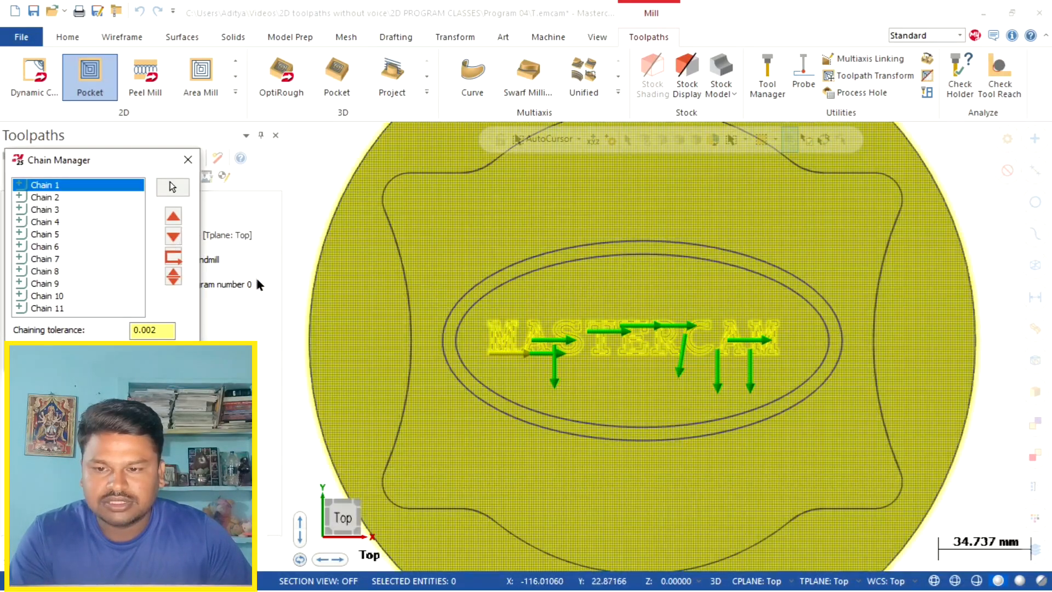
pyautogui.click(90, 222)
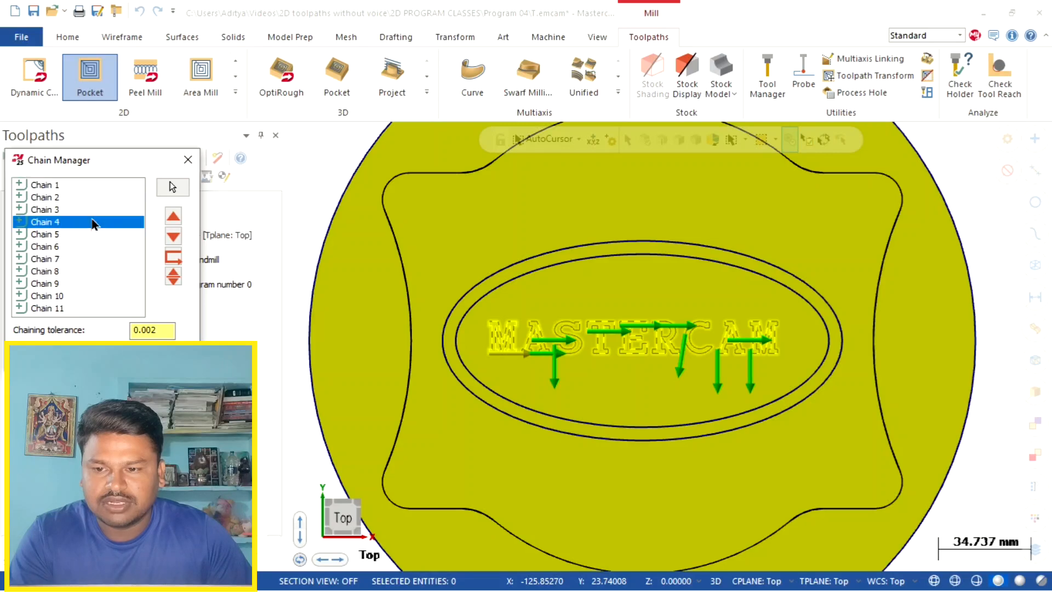
pyautogui.rightClick(92, 222)
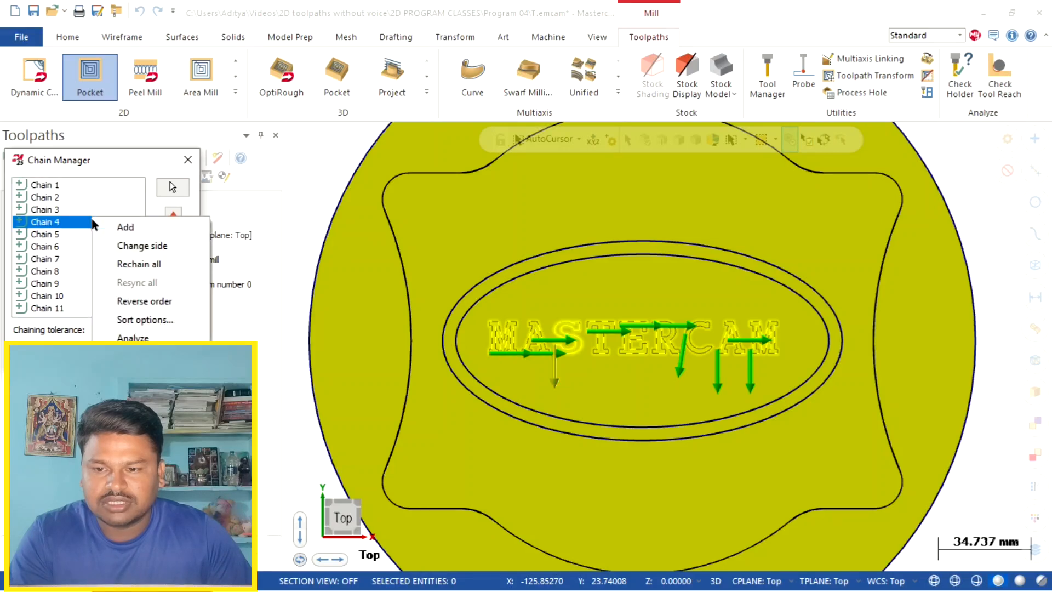
pyautogui.click(119, 266)
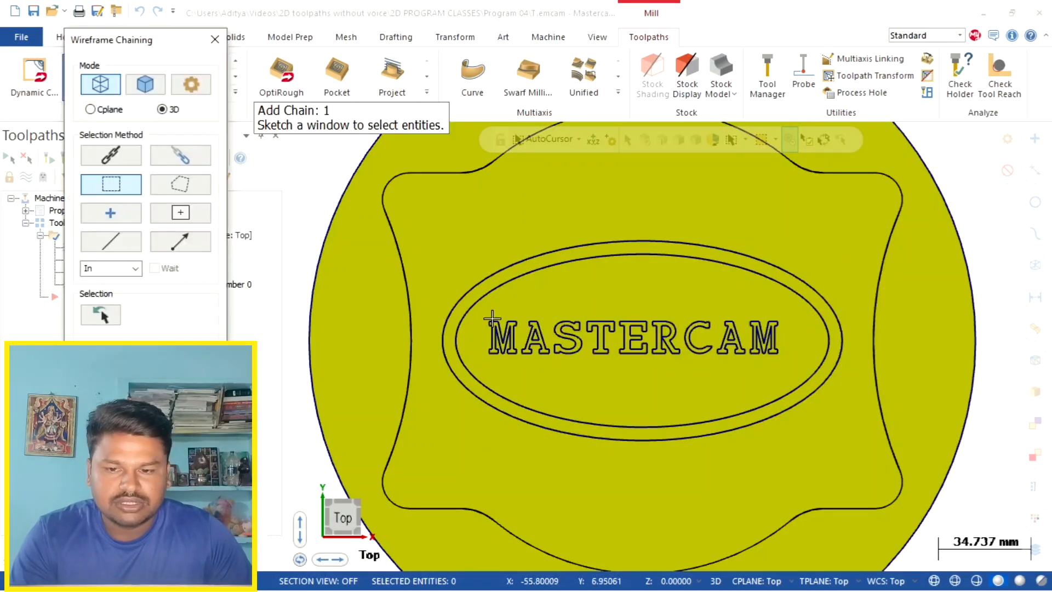
pyautogui.scroll(2, 492, 316)
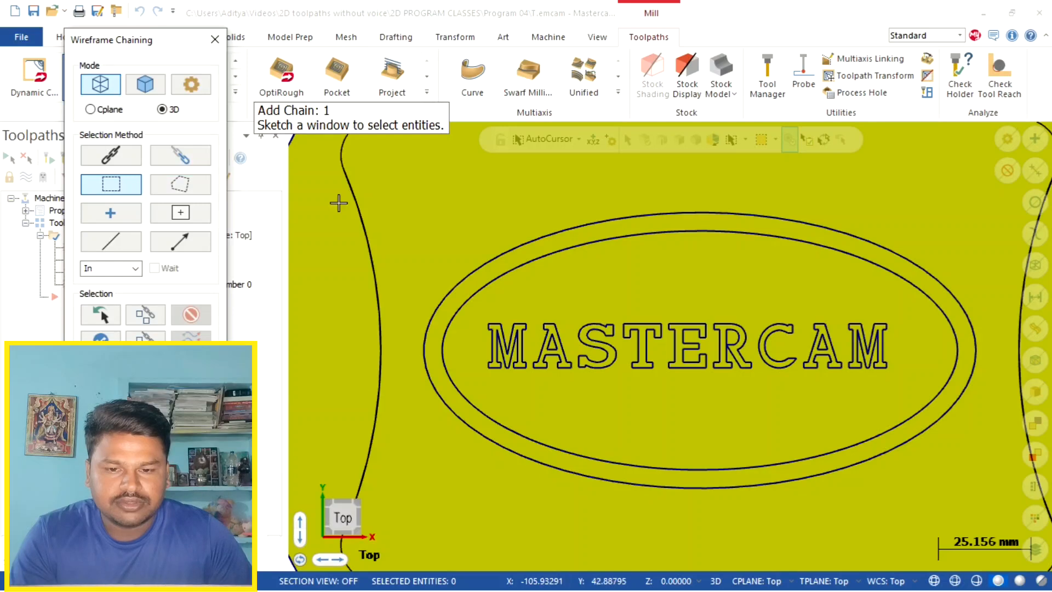
pyautogui.moveTo(433, 227)
pyautogui.mouseDown()
pyautogui.moveTo(482, 356)
pyautogui.moveTo(586, 454)
pyautogui.moveTo(845, 488)
pyautogui.moveTo(967, 479)
pyautogui.mouseUp()
pyautogui.click(445, 346)
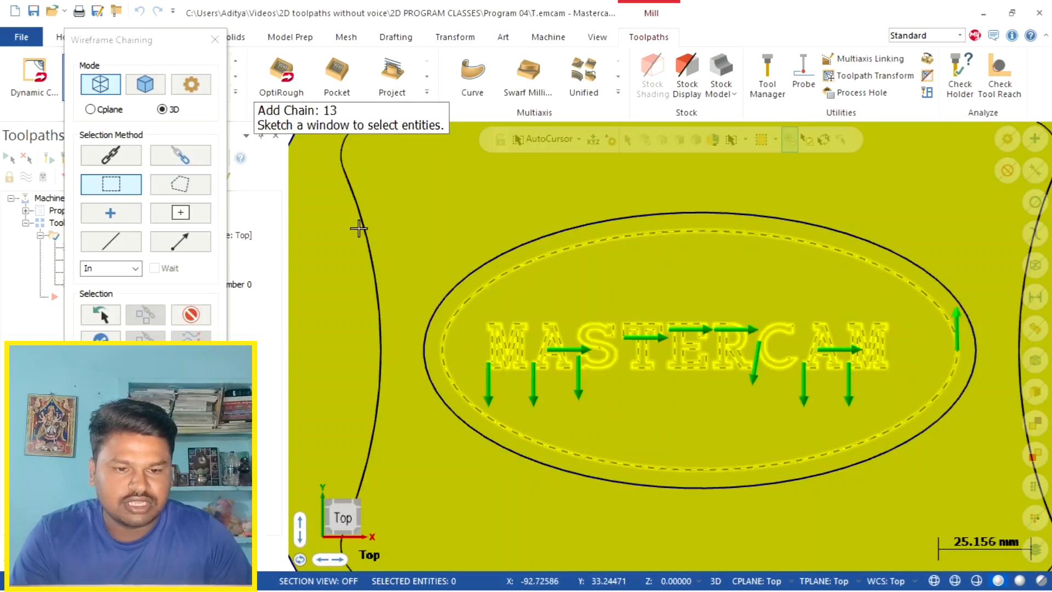
# Accept the new pocket chains and regenerate the dirty pocket operation.
pyautogui.scroll(-2, 359, 228)
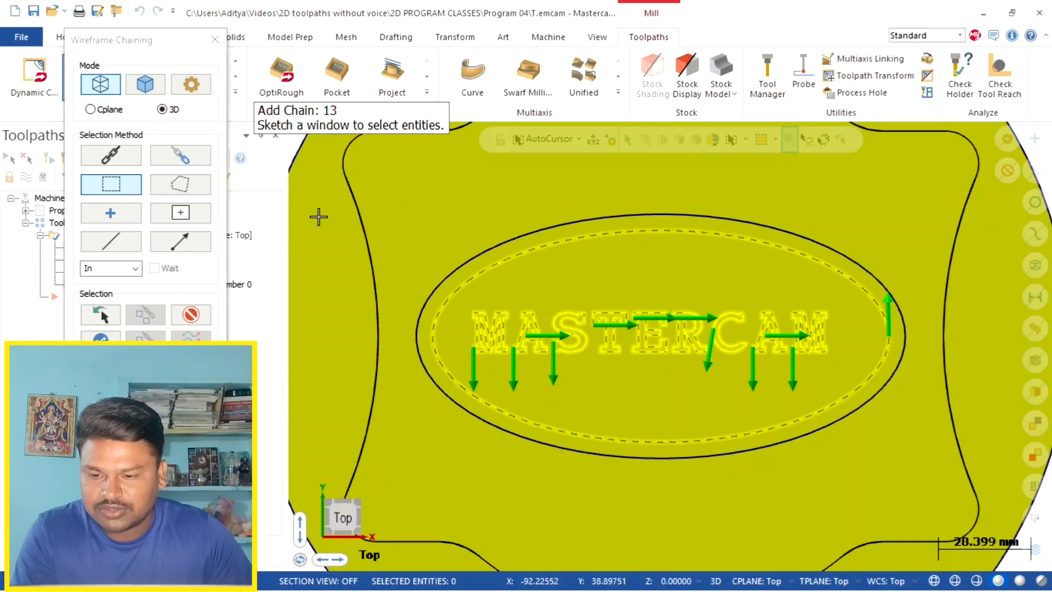
pyautogui.press('Return')
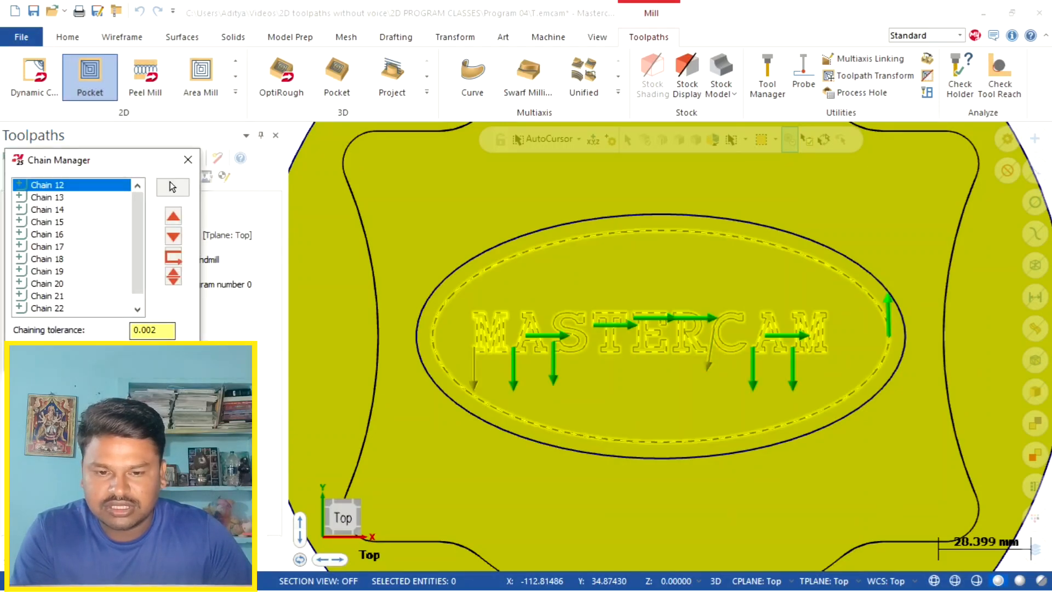
pyautogui.press('Return')
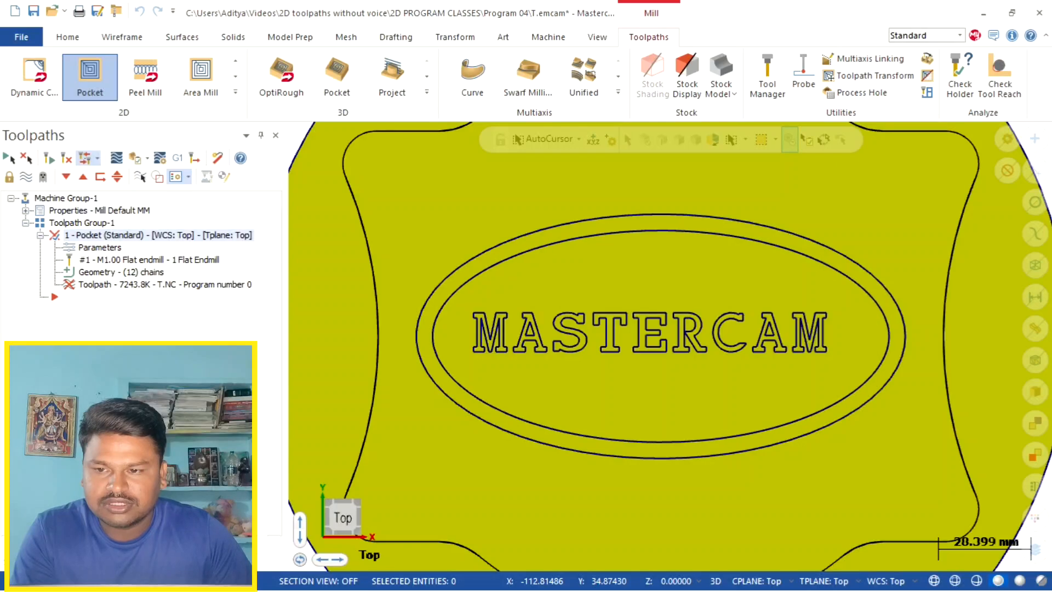
pyautogui.click(65, 159)
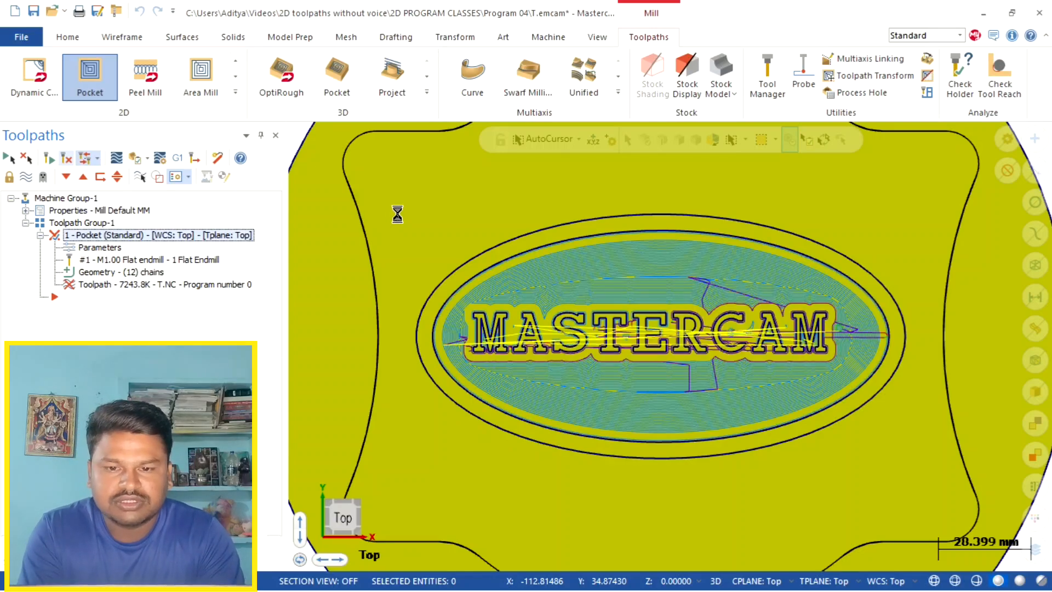
# Inspect the regenerated pocket toolpath between the lettering and inner ellipse in isometric and top views.
pyautogui.scroll(-1, 398, 214)
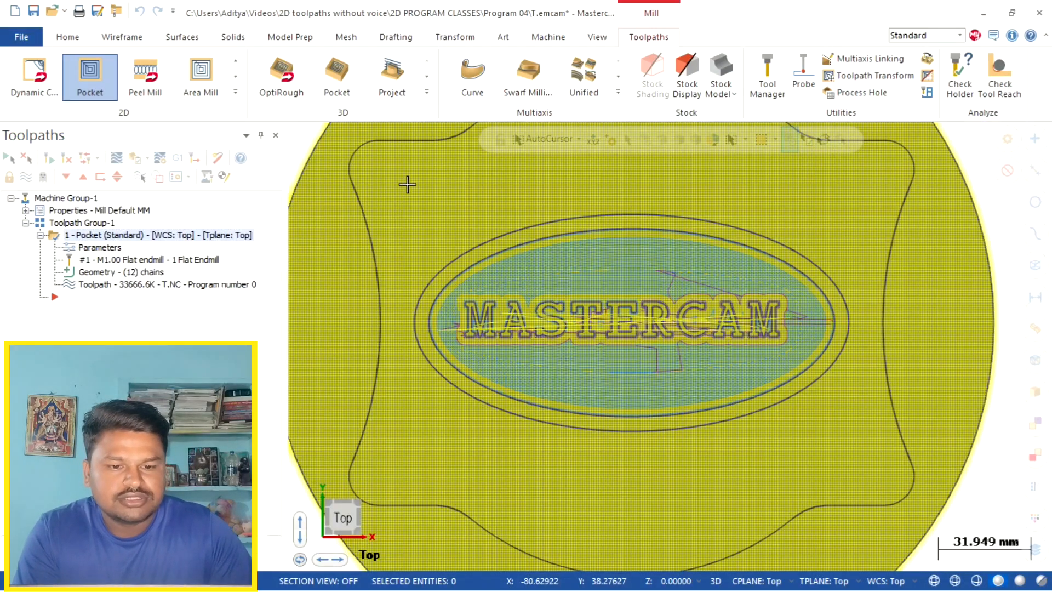
pyautogui.scroll(1, 805, 244)
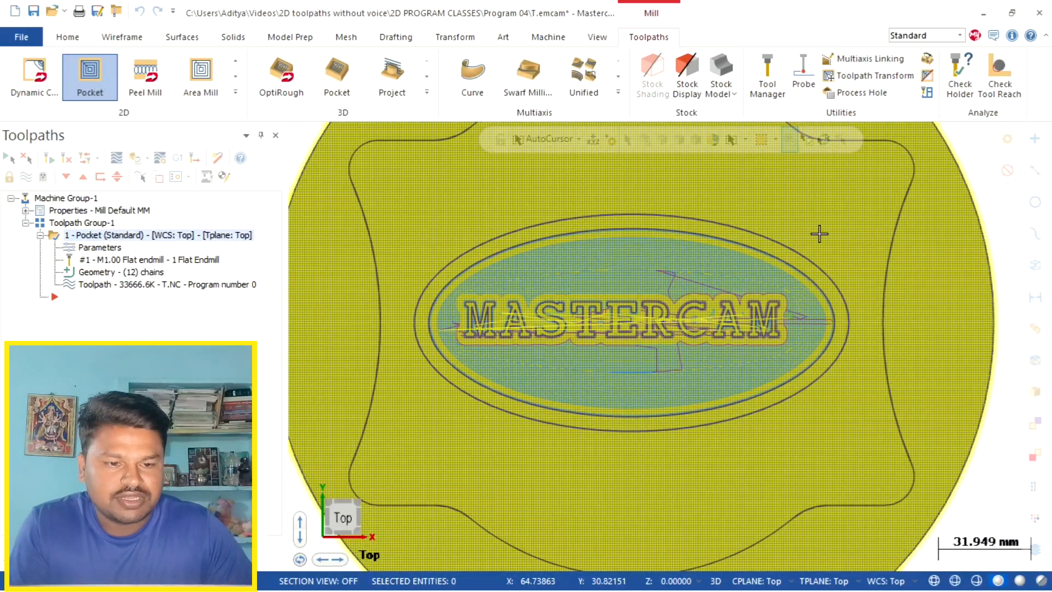
pyautogui.scroll(1, 820, 231)
pyautogui.scroll(-1, 820, 232)
pyautogui.rightClick(819, 215)
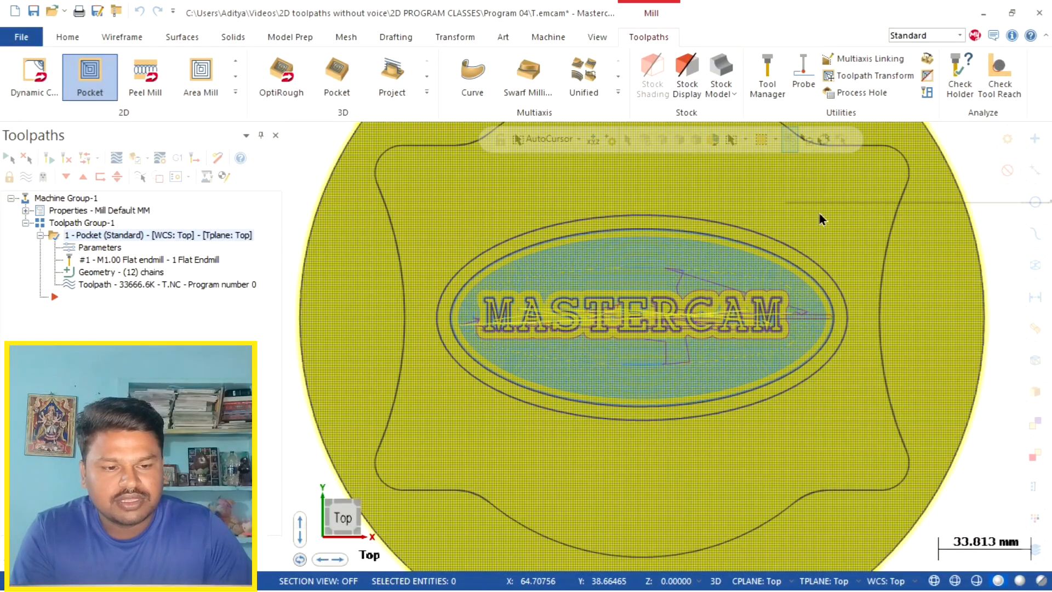
pyautogui.click(827, 346)
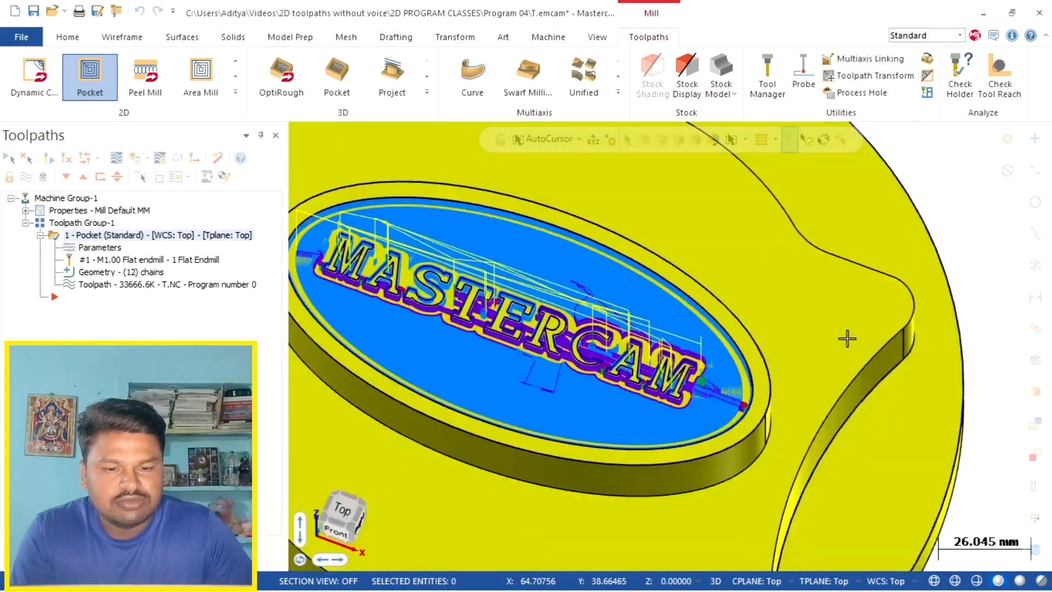
pyautogui.scroll(5, 805, 302)
pyautogui.scroll(-4, 878, 235)
pyautogui.scroll(-2, 885, 223)
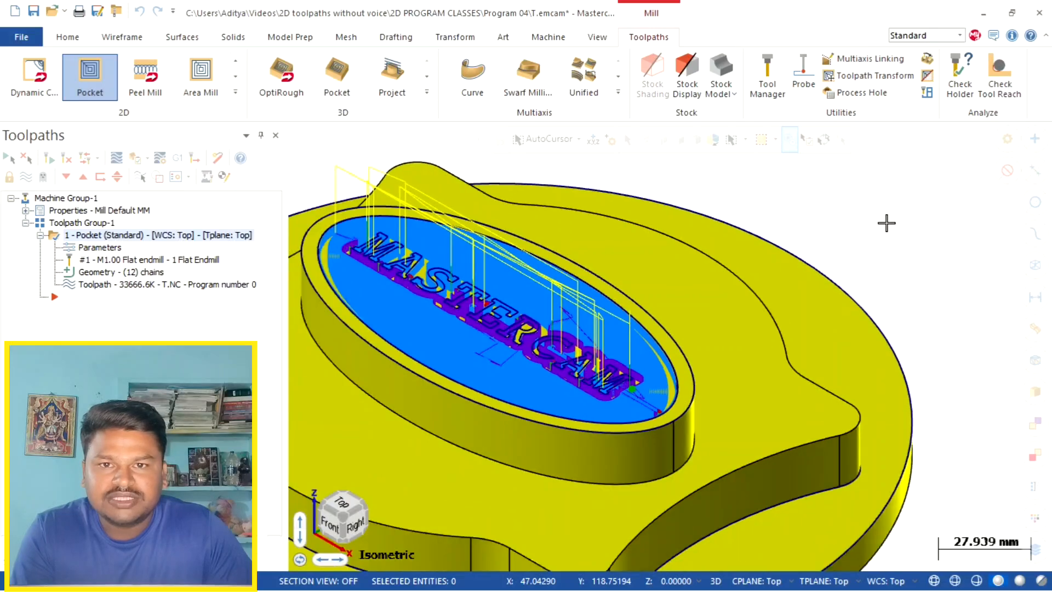
pyautogui.scroll(-1, 886, 223)
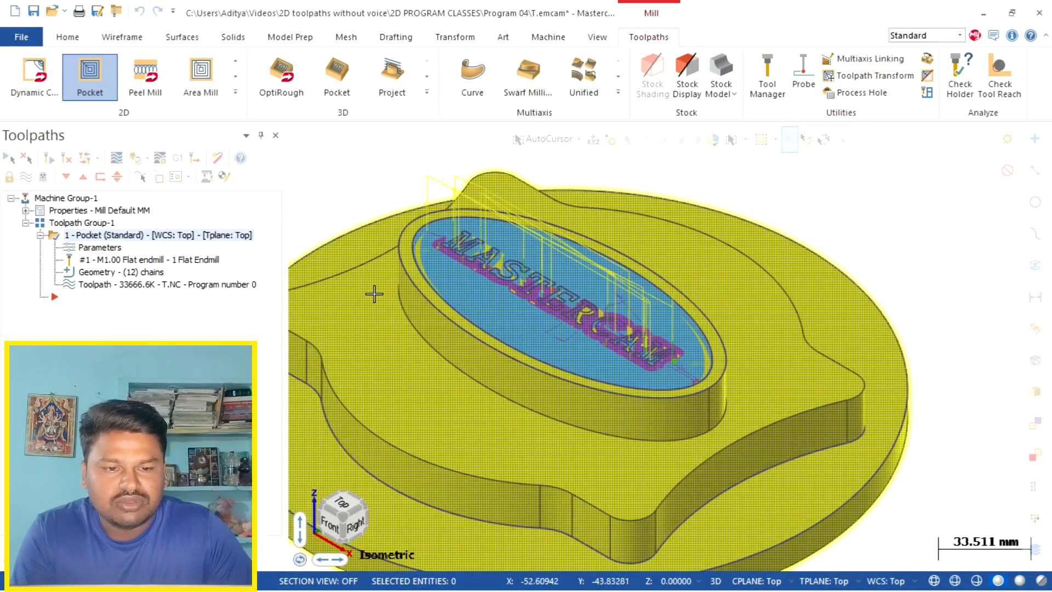
pyautogui.scroll(2, 716, 199)
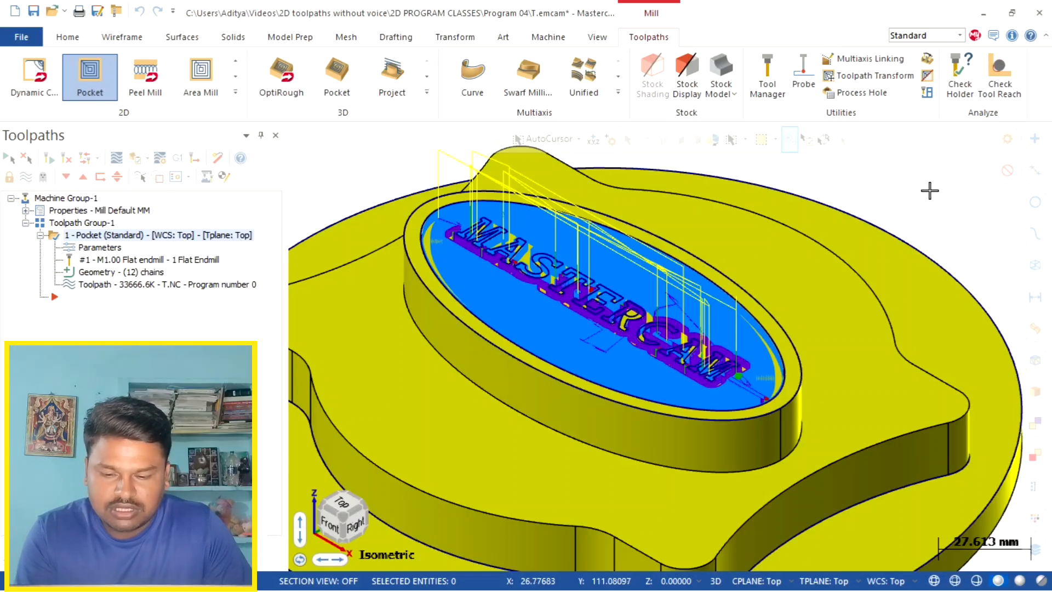
pyautogui.hotkey('alt', '1')
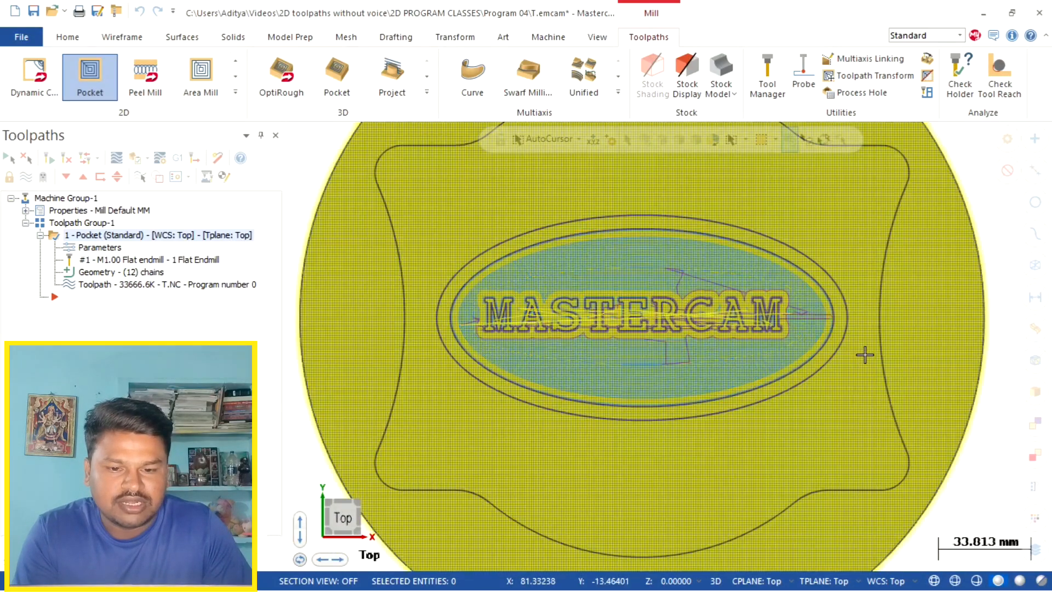
pyautogui.scroll(2, 864, 353)
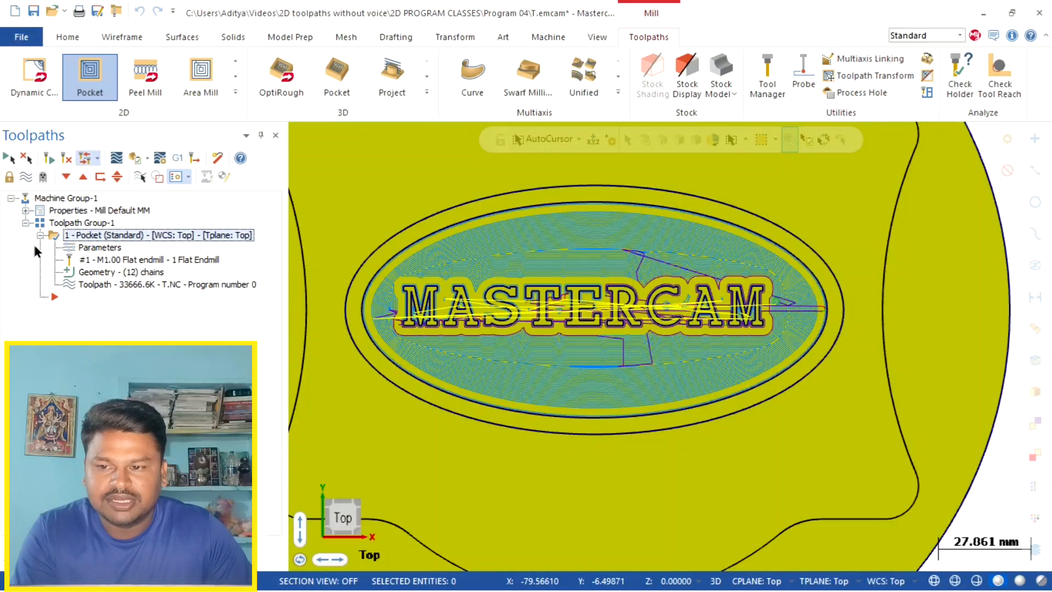
# Hide the first pocket's toolpath and start a second 2D Pocket that reuses the last chains of the lettering and inner ellipse.
pyautogui.click(25, 176)
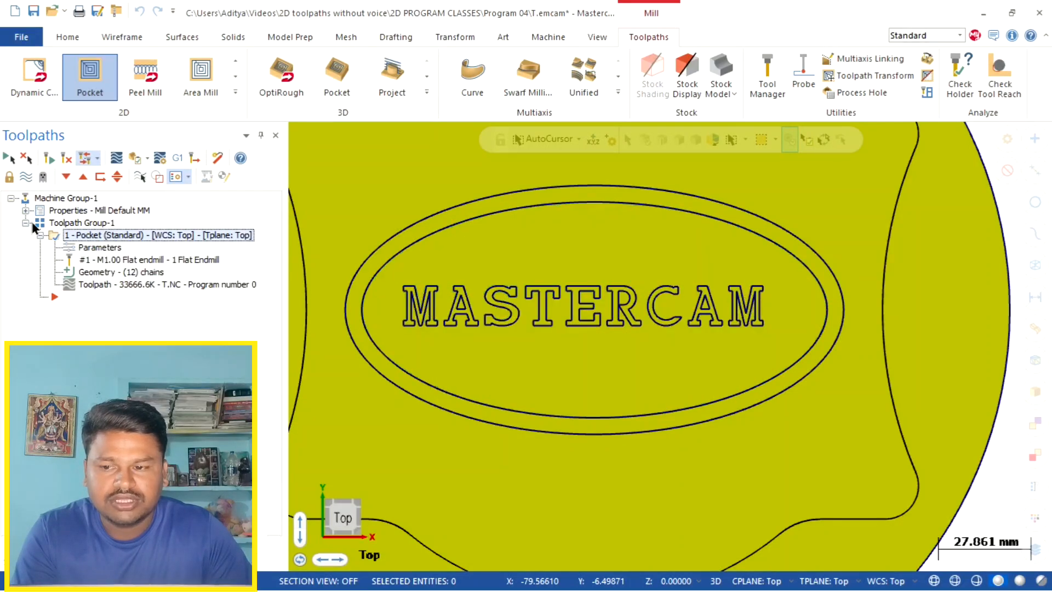
pyautogui.click(40, 235)
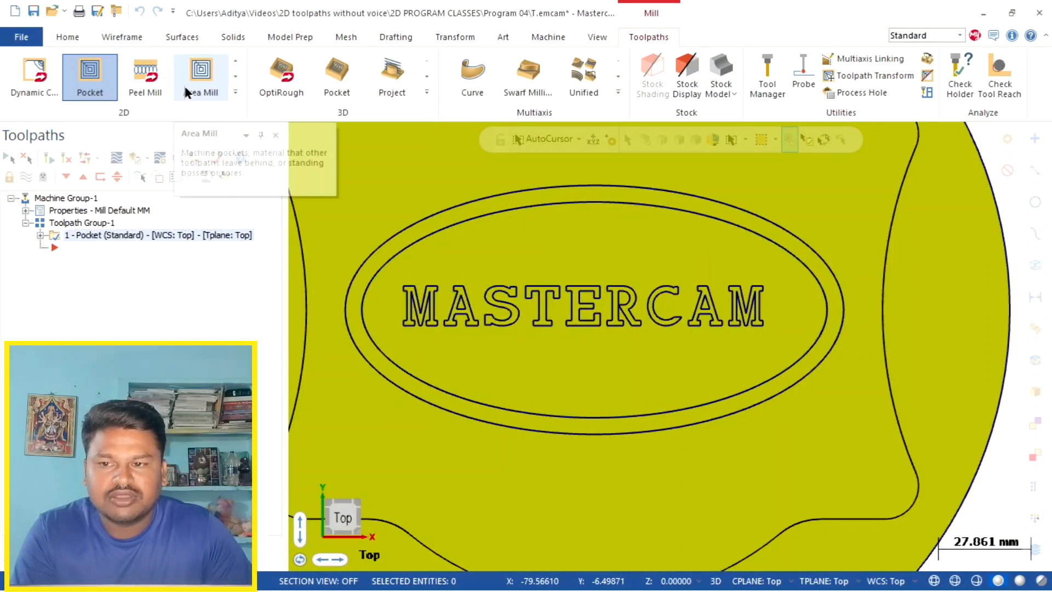
pyautogui.click(91, 74)
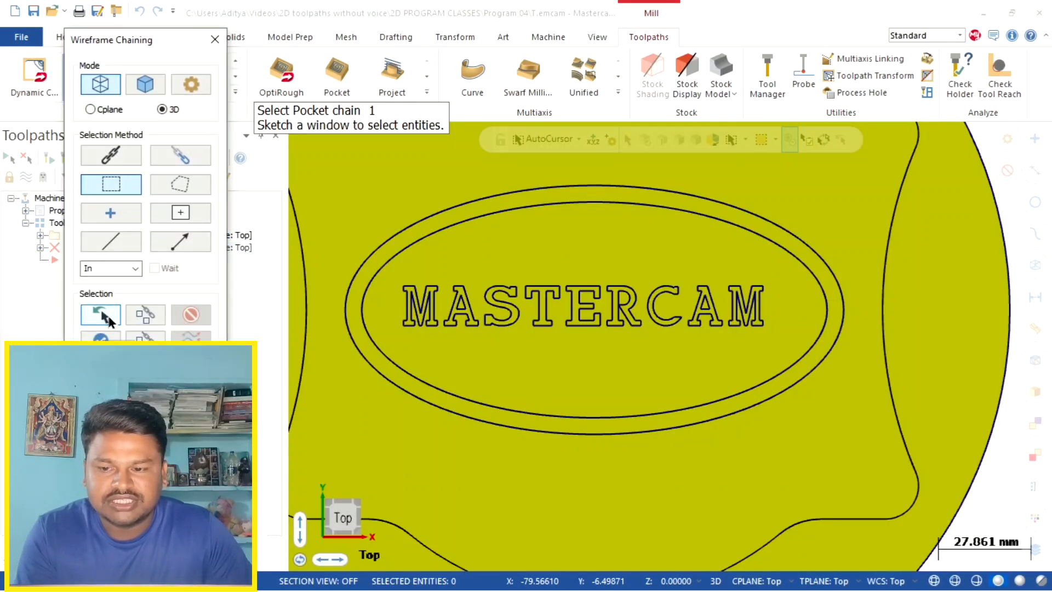
pyautogui.click(107, 317)
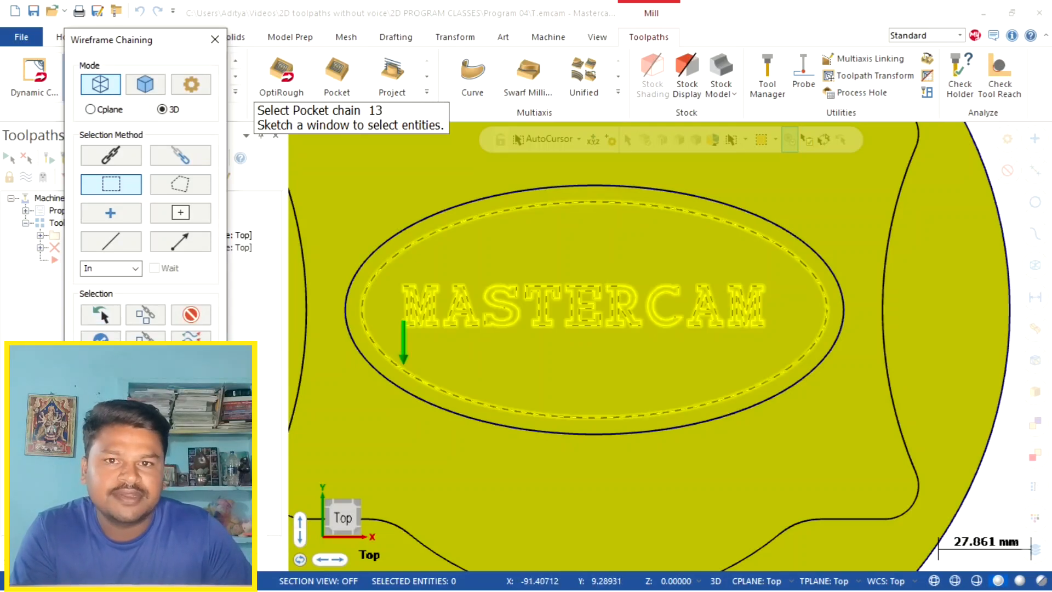
pyautogui.press('Return')
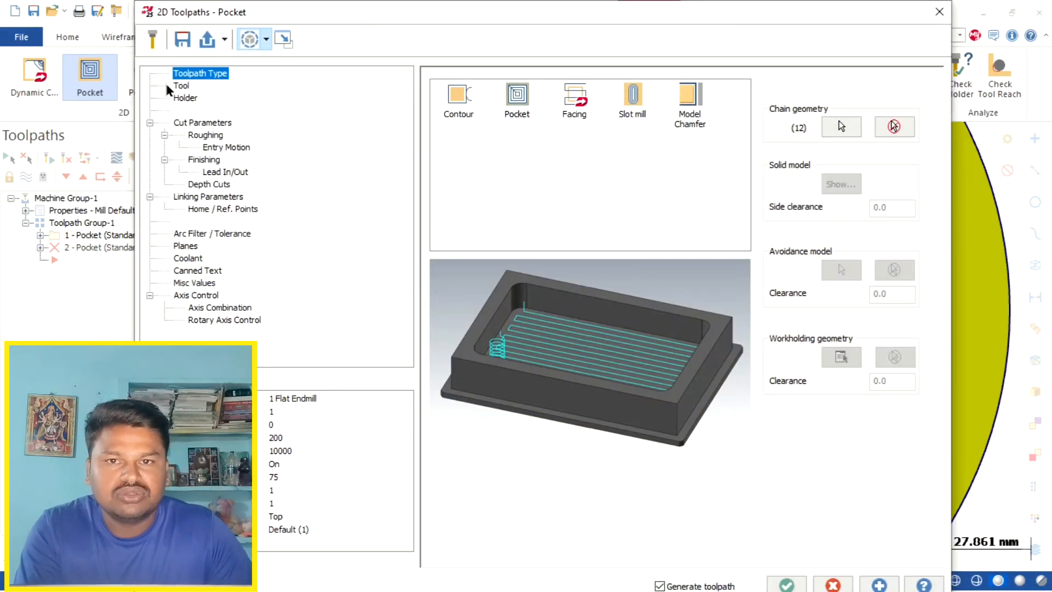
# Use the 1 mm flat endmill for the new pocket and set its pocket type to Remachining.
pyautogui.click(179, 87)
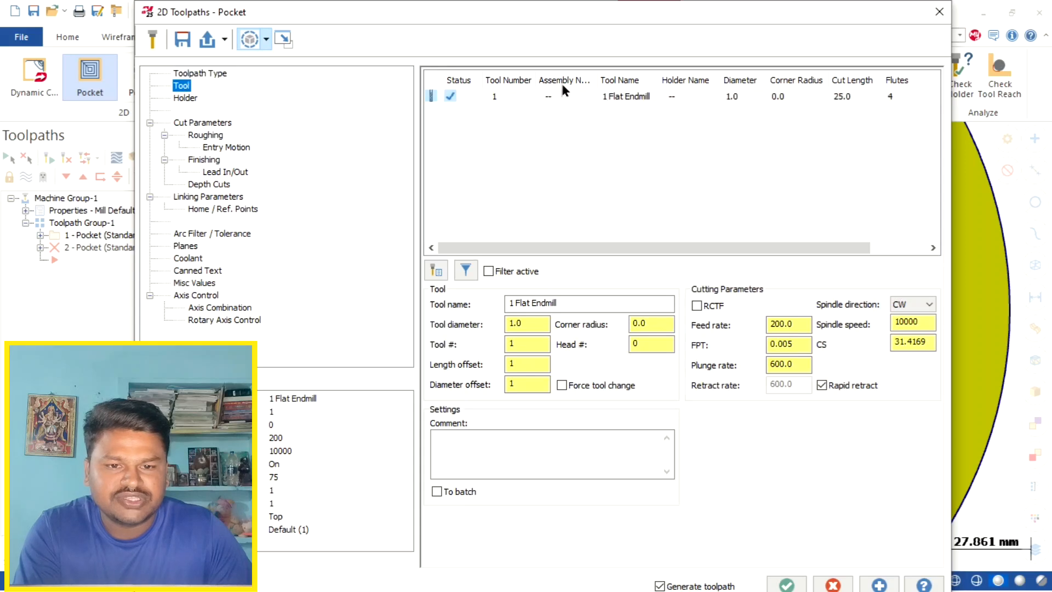
pyautogui.click(563, 95)
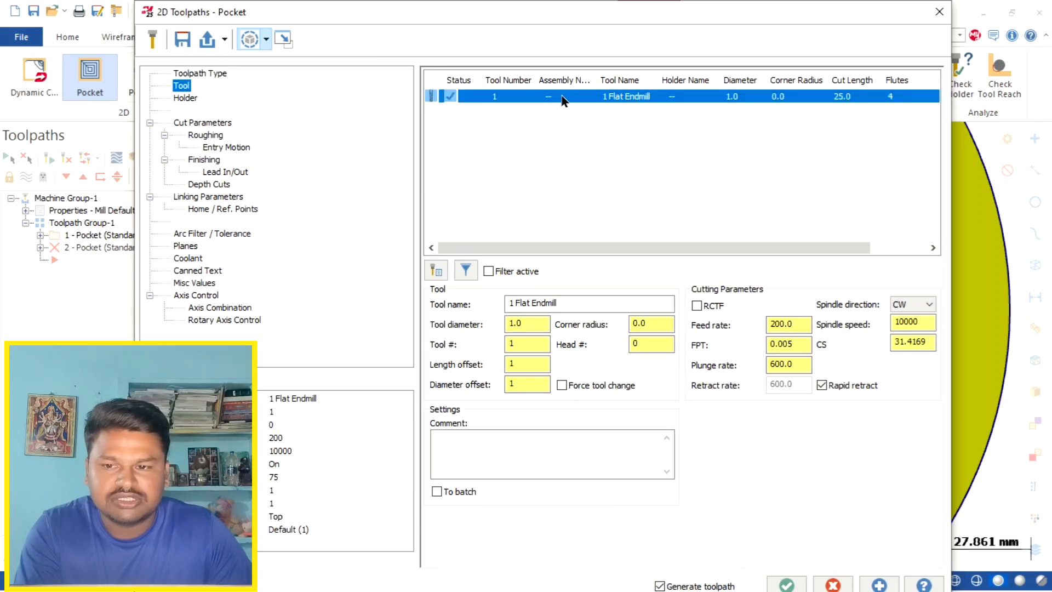
pyautogui.click(190, 124)
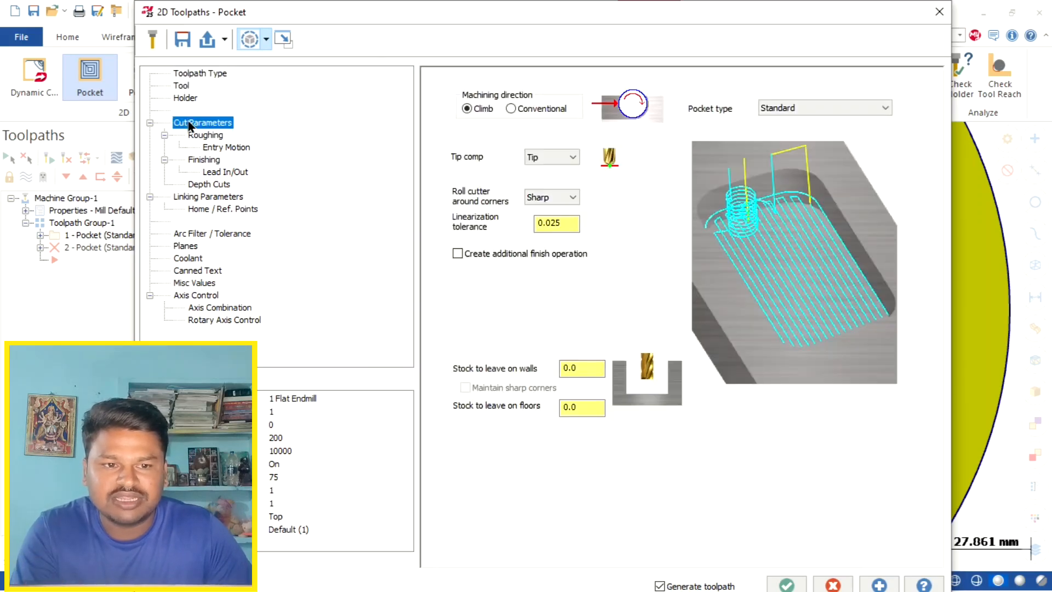
pyautogui.click(766, 110)
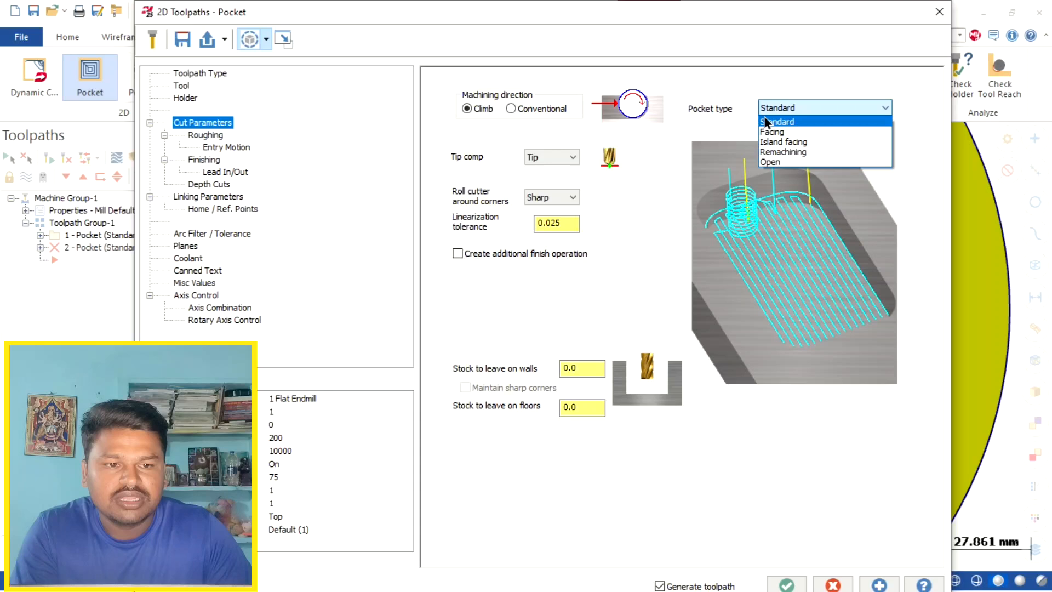
pyautogui.click(782, 152)
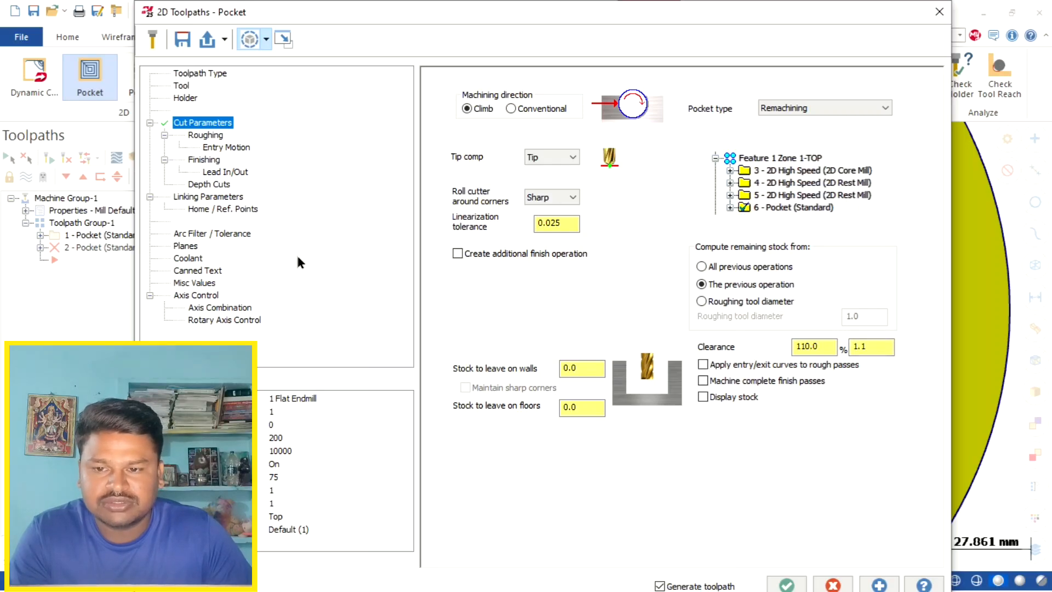
# Review the roughing and entry motion settings, and set the remachining pocket's absolute depth to -3 mm.
pyautogui.click(192, 137)
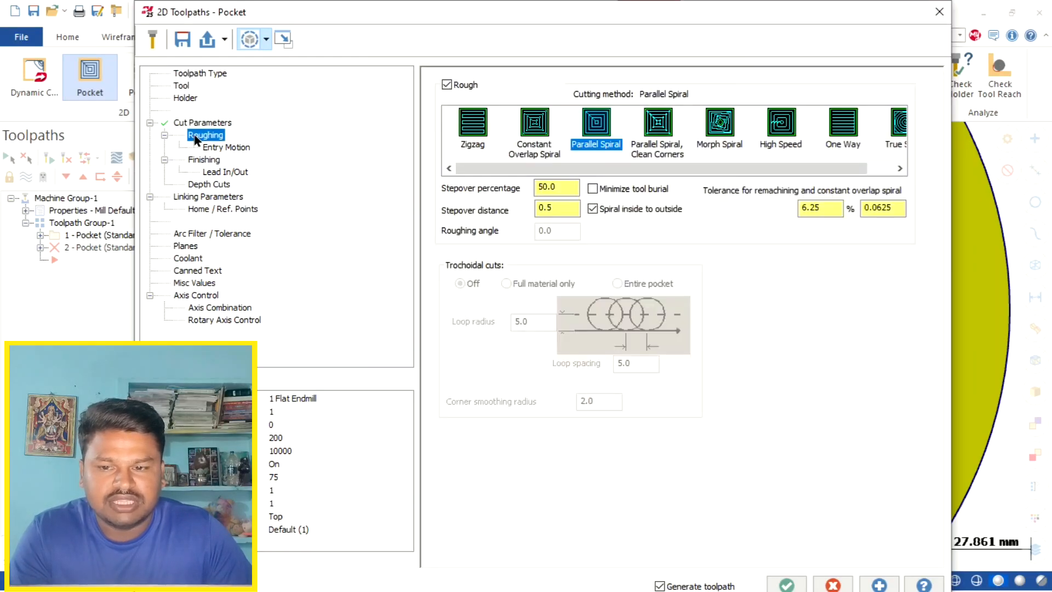
pyautogui.click(233, 148)
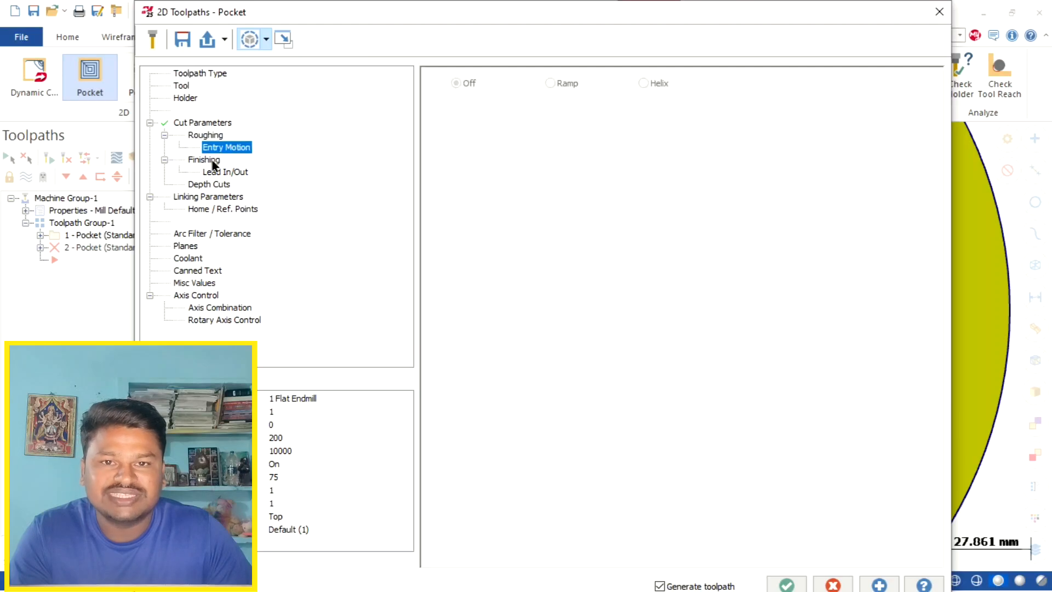
pyautogui.click(203, 197)
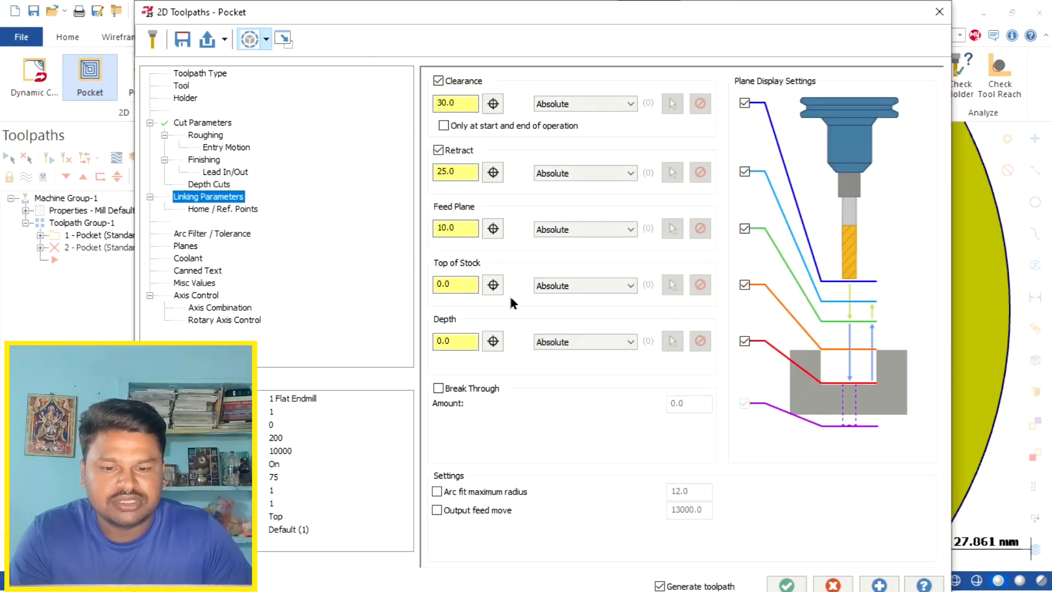
pyautogui.doubleClick(445, 341)
pyautogui.write('-3')
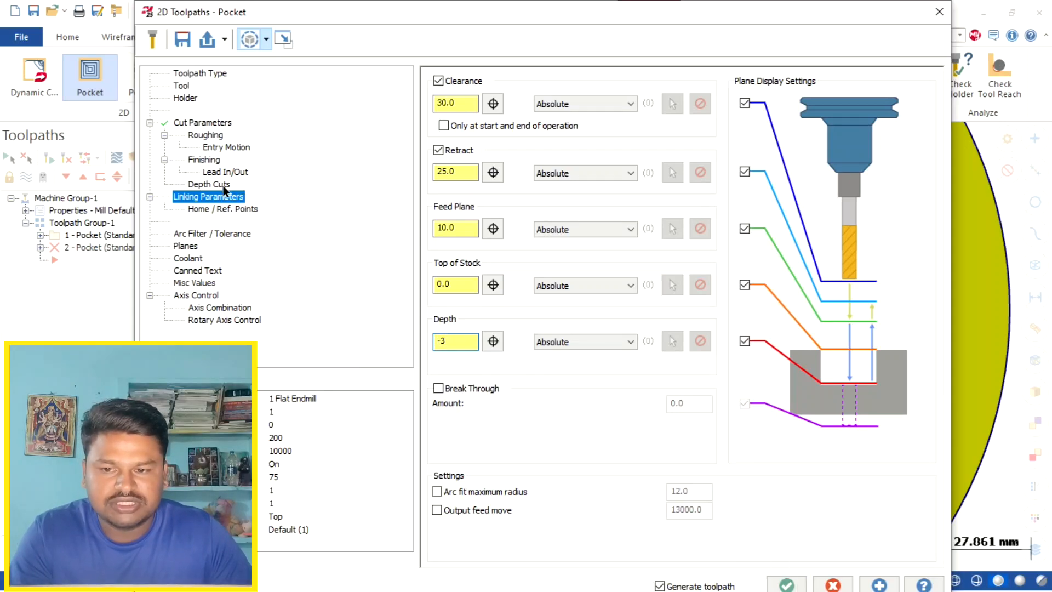
# Set the maximum rough step of the depth cuts to 0.07 mm and generate the remachining pocket toolpath.
pyautogui.click(207, 185)
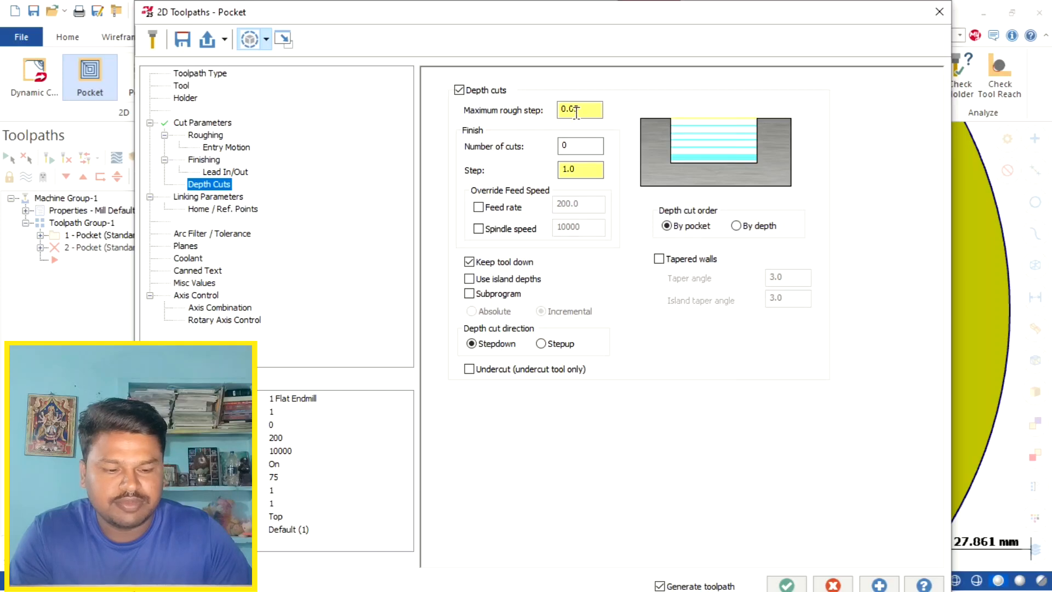
pyautogui.click(582, 109)
pyautogui.press('BackSpace')
pyautogui.write('7')
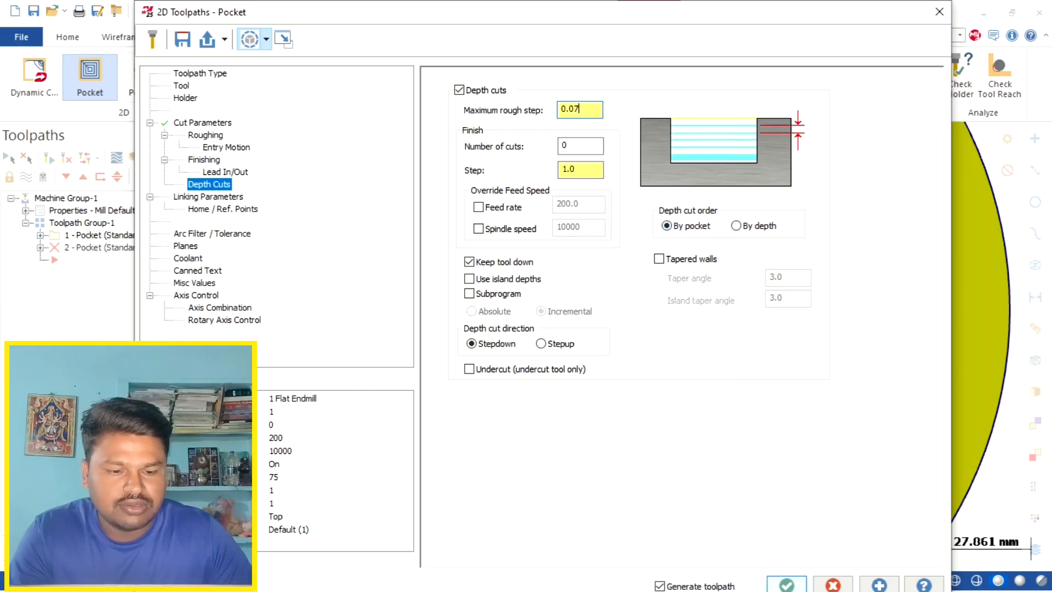
pyautogui.click(786, 585)
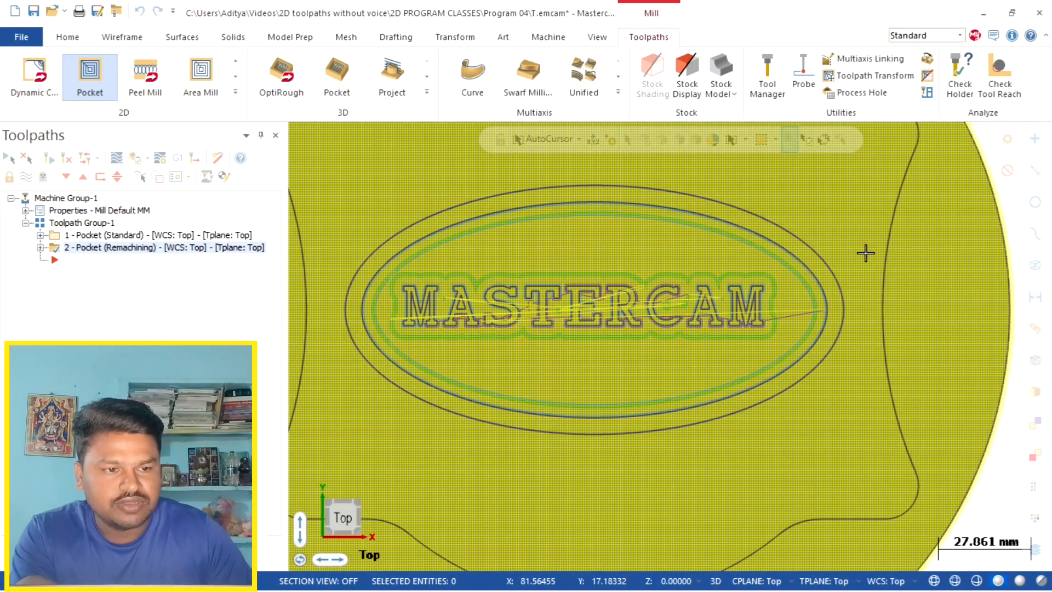
# Inspect the remachining toolpath around the lettering and inner ellipse in isometric view.
pyautogui.scroll(-3, 969, 224)
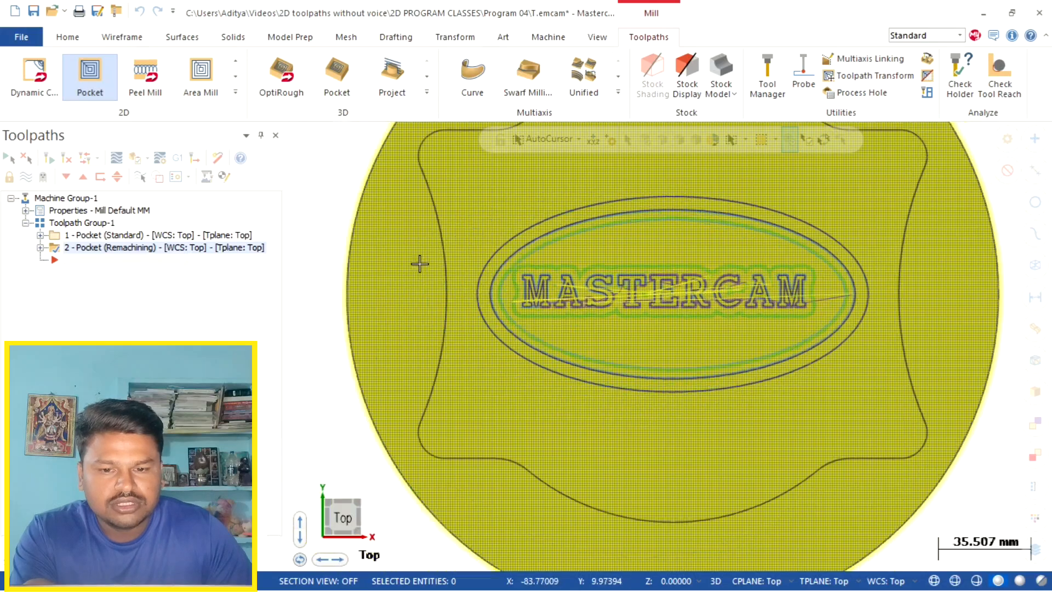
pyautogui.scroll(-1, 340, 214)
pyautogui.rightClick(331, 174)
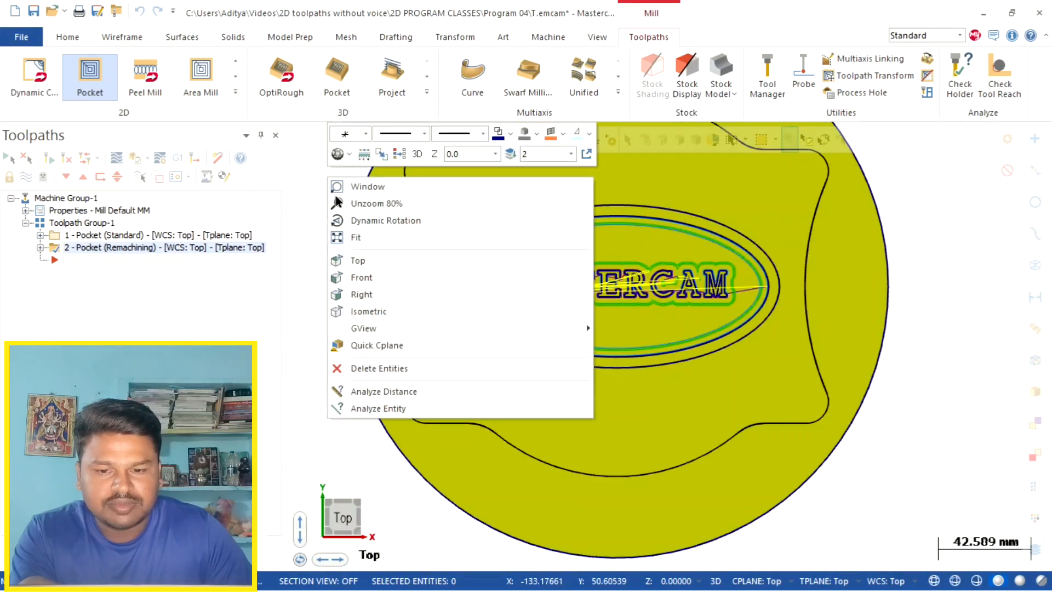
pyautogui.click(368, 310)
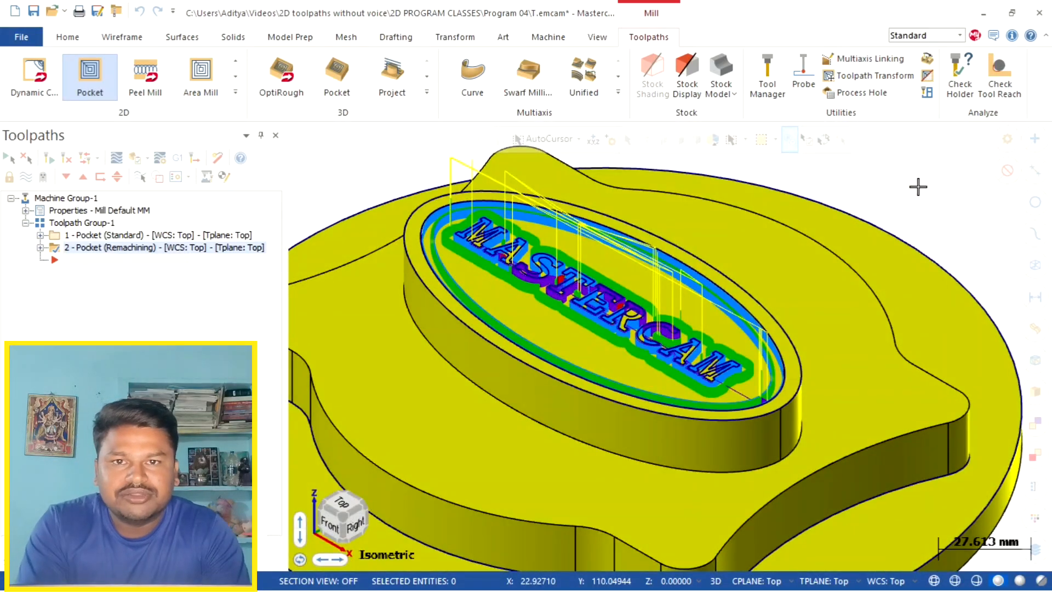